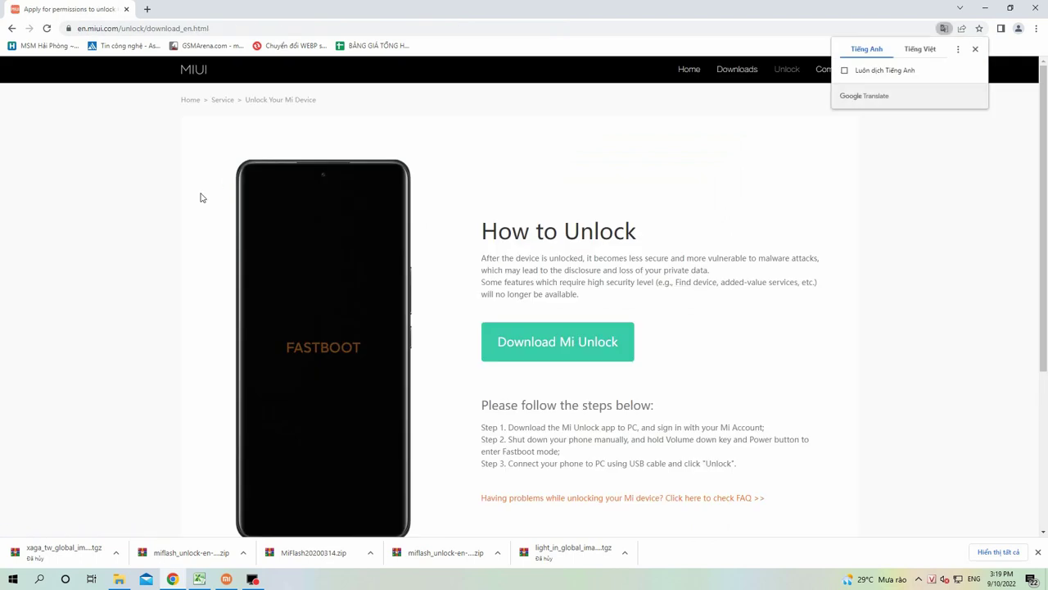
- Start downloading the Mi Unlock package from the MIUI unlock page and cancel the running download
left_click(534, 344)
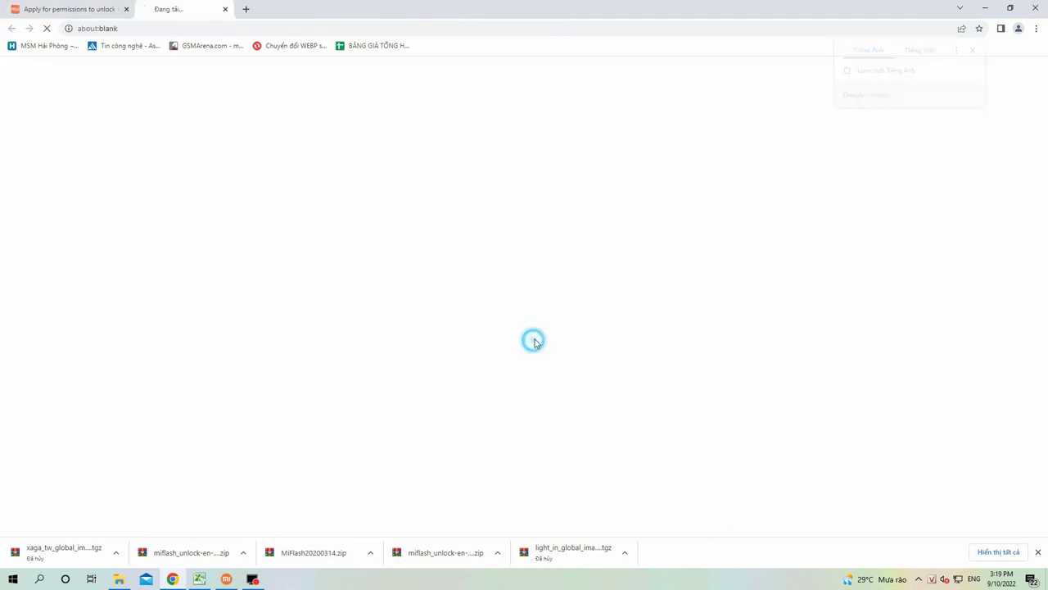
left_click(119, 554)
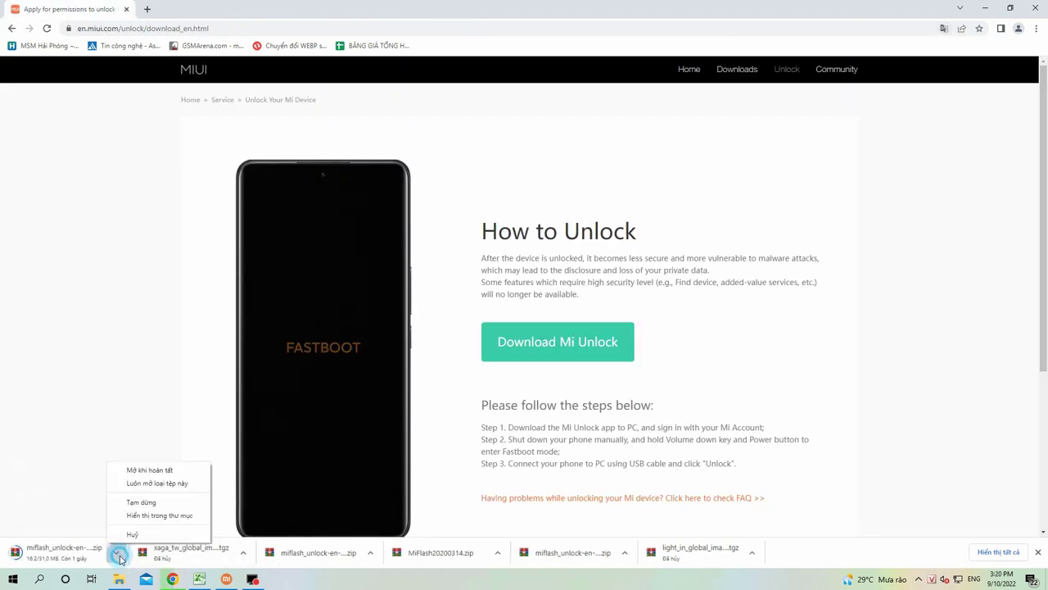
left_click(123, 513)
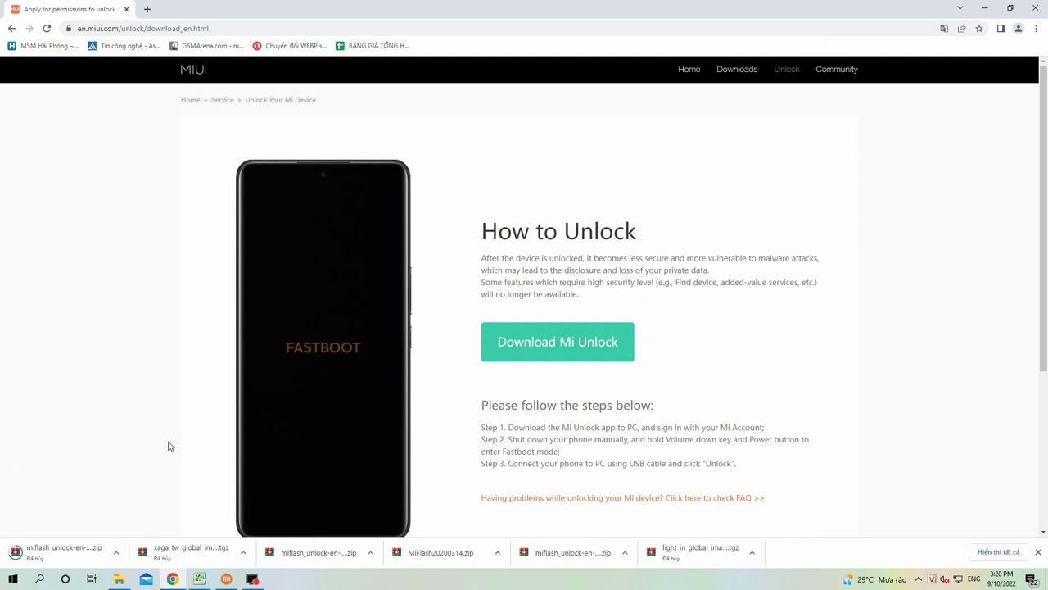
- Search the web for miflash2022 and open the Xiaomi MiFlash Tool 2022 result from xiaomimiflashtool.com
left_click(291, 27)
type("mi")
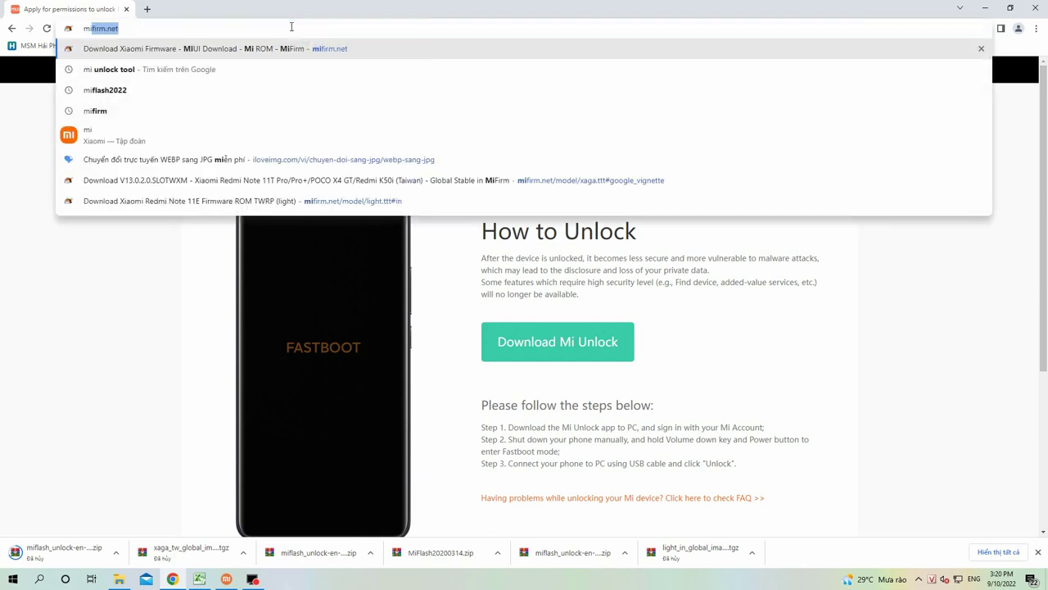
key("Down")
key("Down")
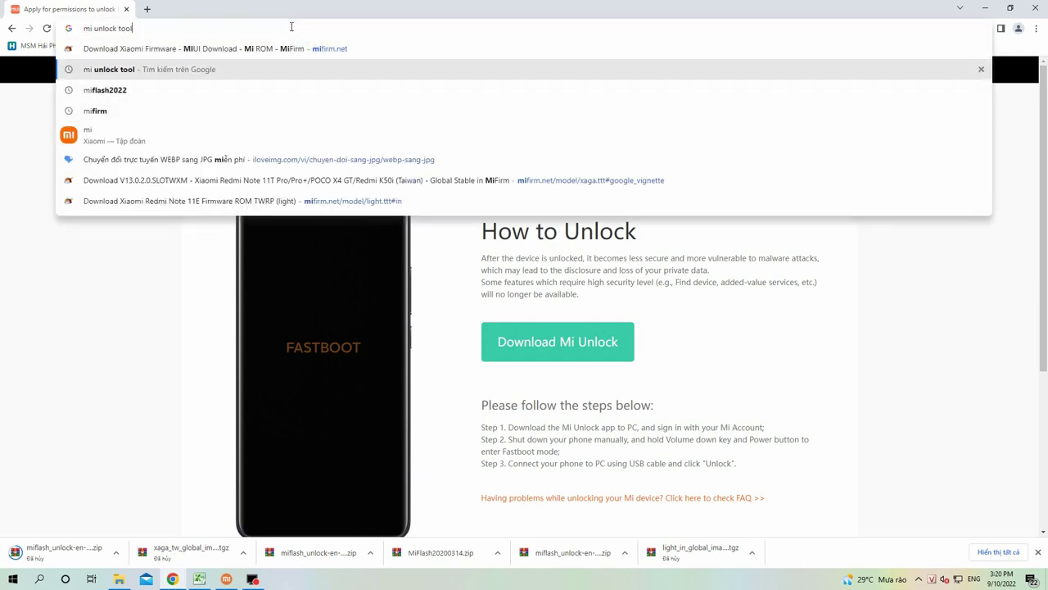
key("Return")
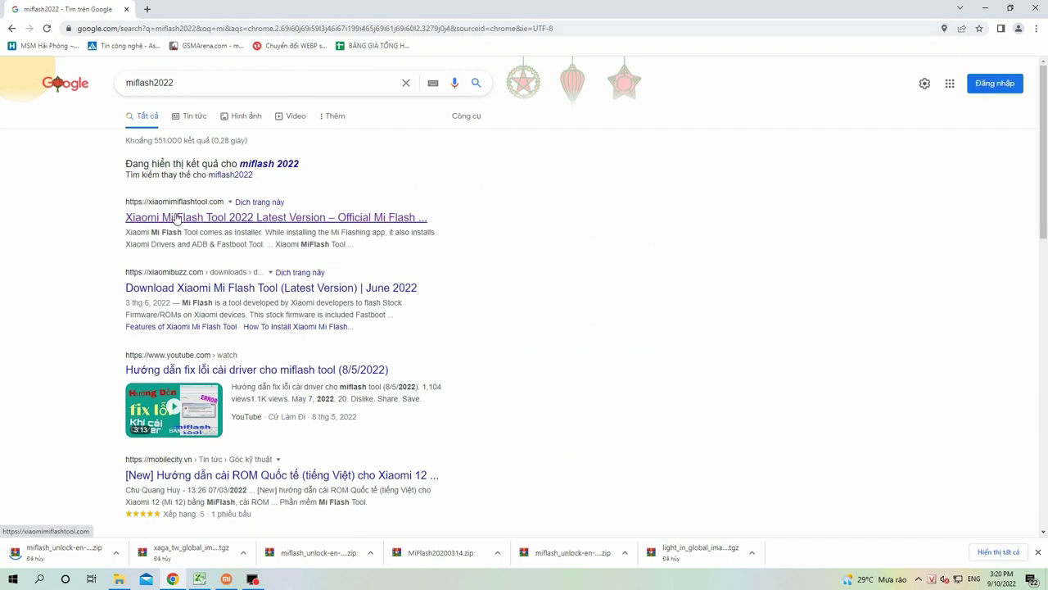
left_click(187, 218)
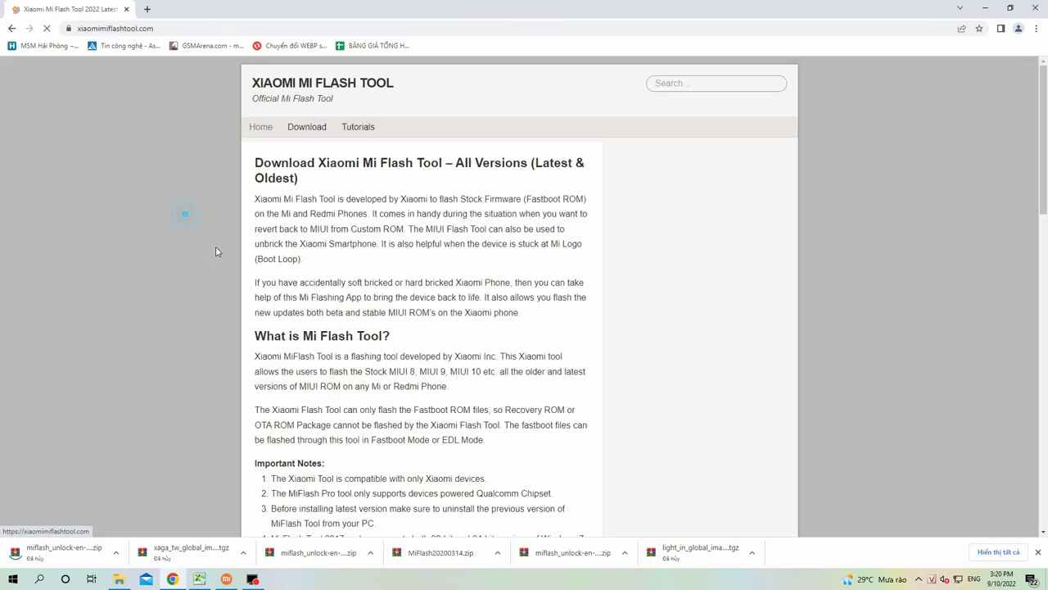
- Open the page of Xiaomi Mi Flash Tool 20200314, marked as latest, and begin its download
scroll(375, 335, "down", 8)
scroll(377, 334, "down", 6)
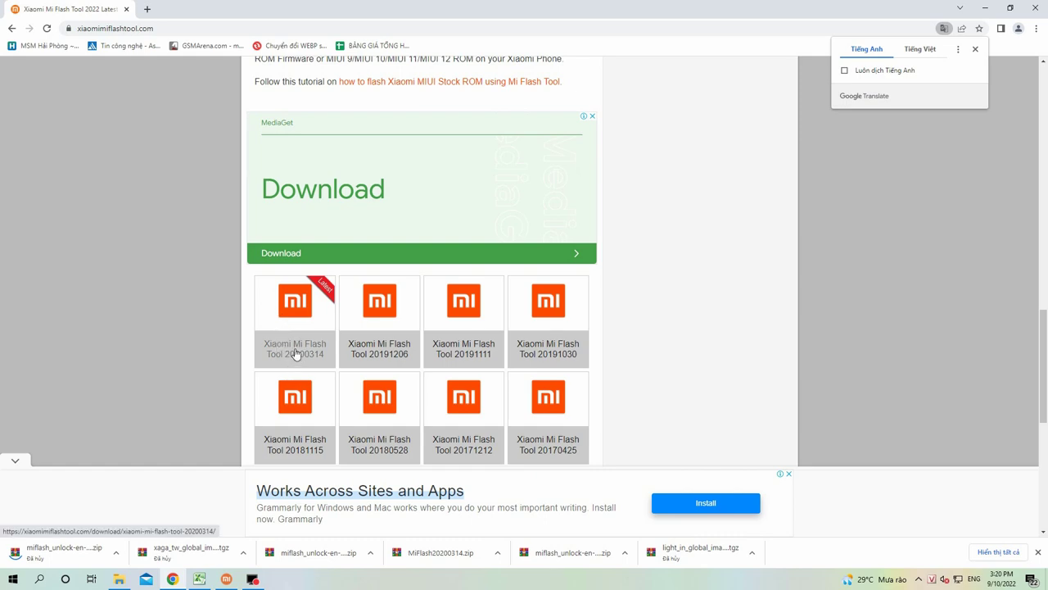
left_click(297, 354)
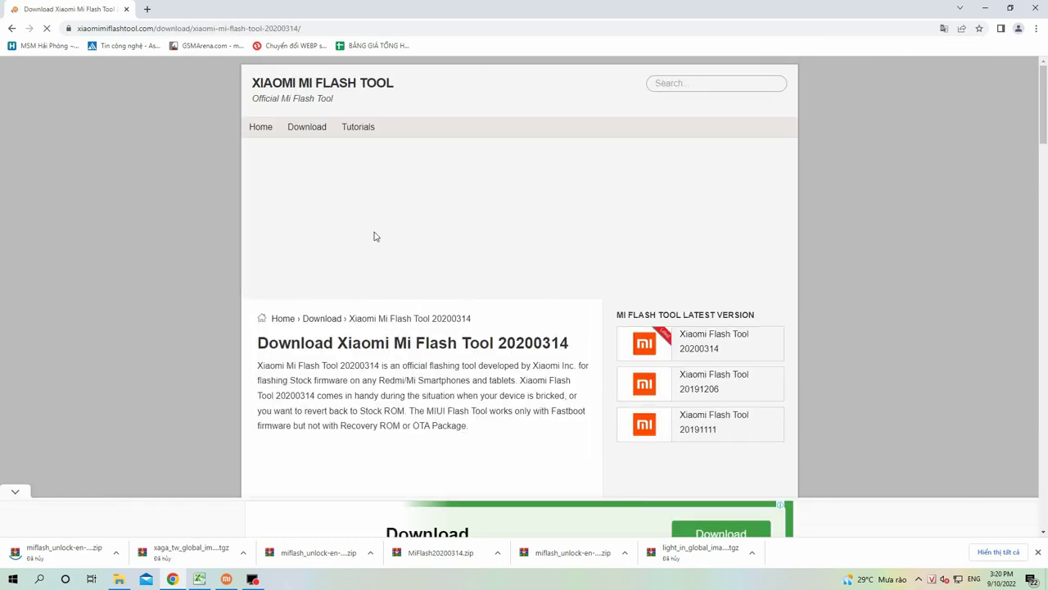
scroll(375, 237, "down", 10)
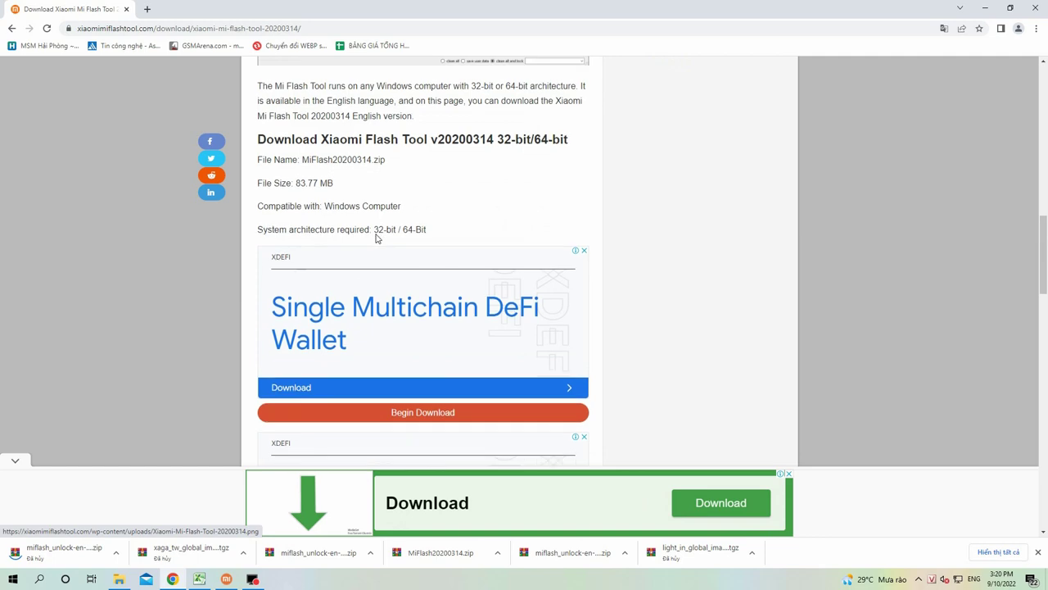
scroll(377, 237, "down", 4)
left_click(423, 87)
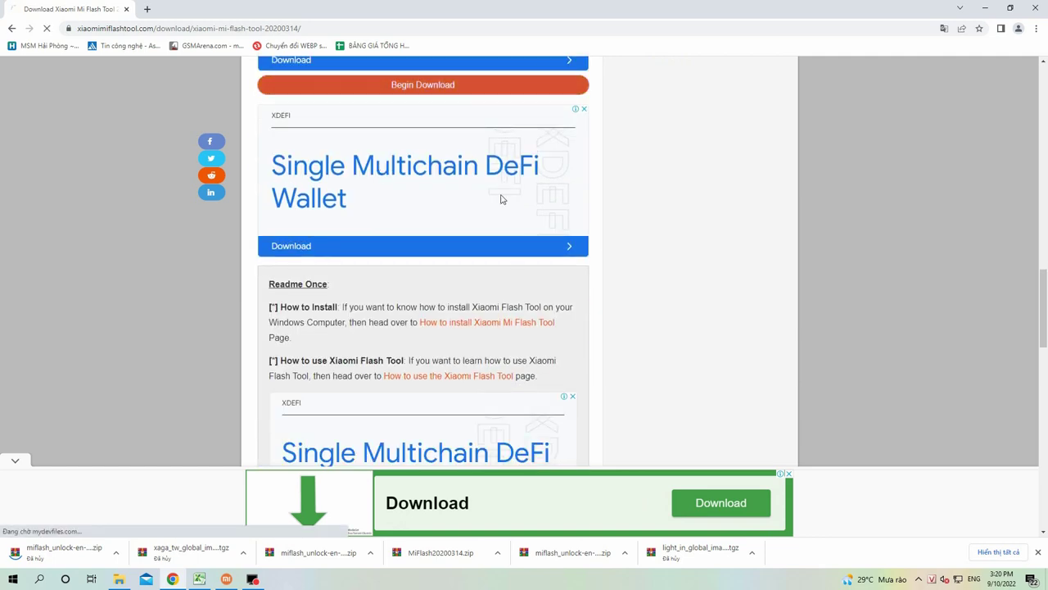
- Request the Xiaomi Mi Flash Tool download on the My Dev Files page and dismiss the ad
scroll(426, 237, "down", 3)
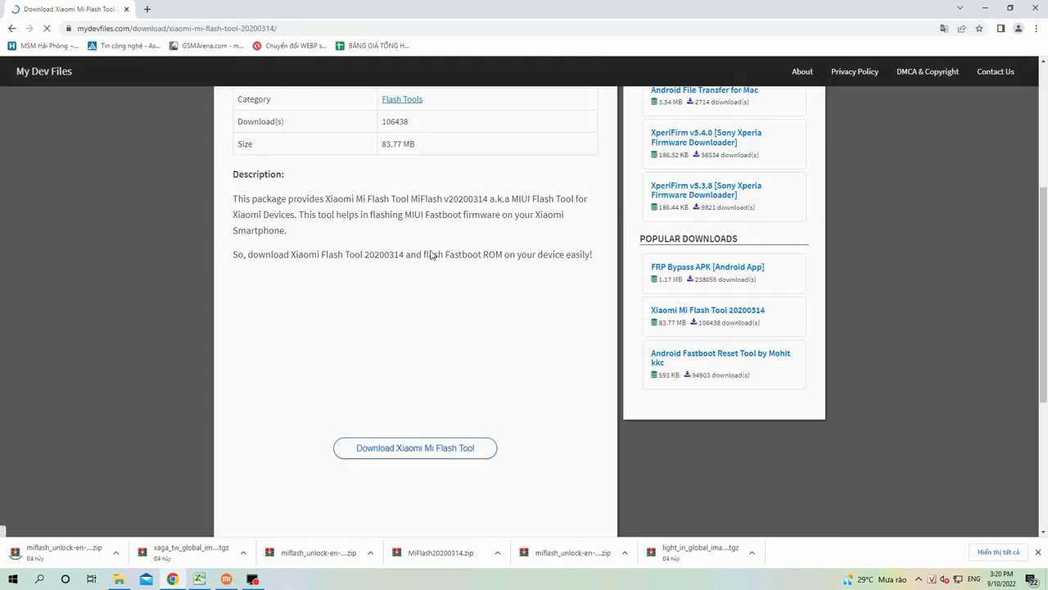
scroll(417, 285, "down", 2)
left_click(417, 284)
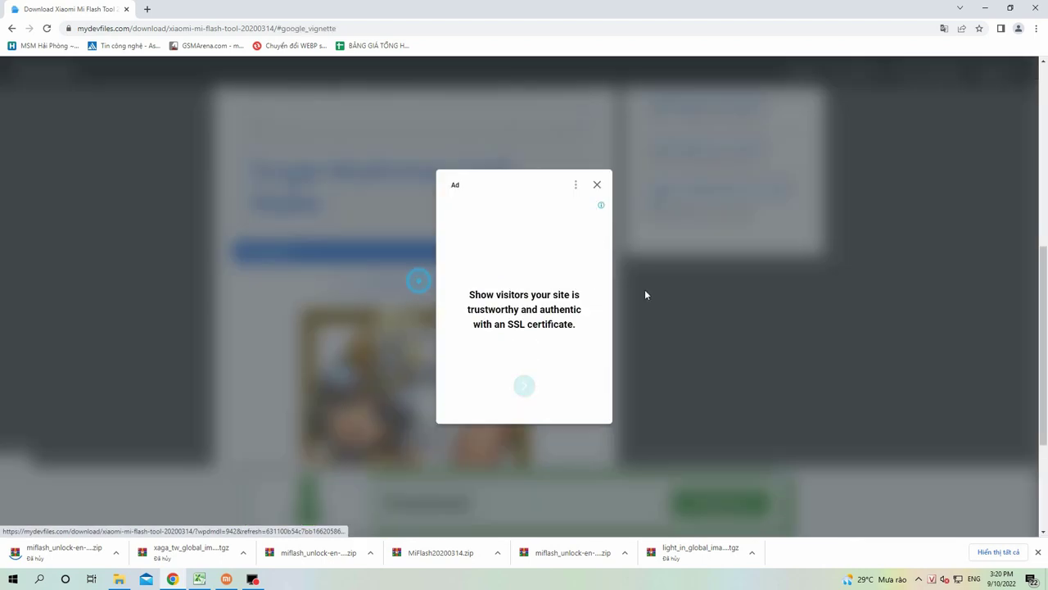
left_click(597, 184)
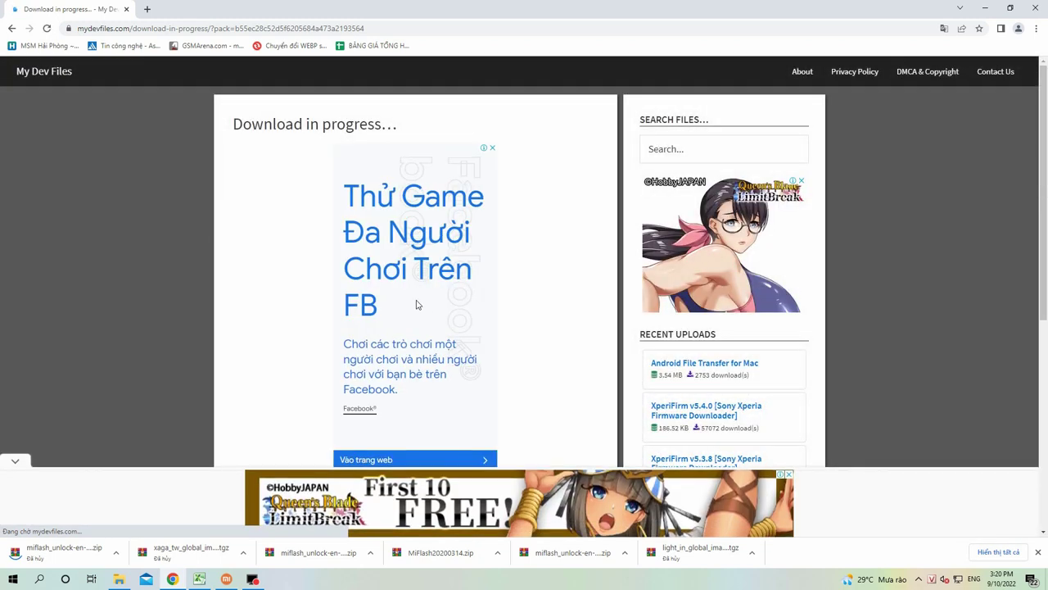
- Open a new blank browser tab and close the tab that is preparing the Mi Flash Tool download
scroll(416, 303, "down", 3)
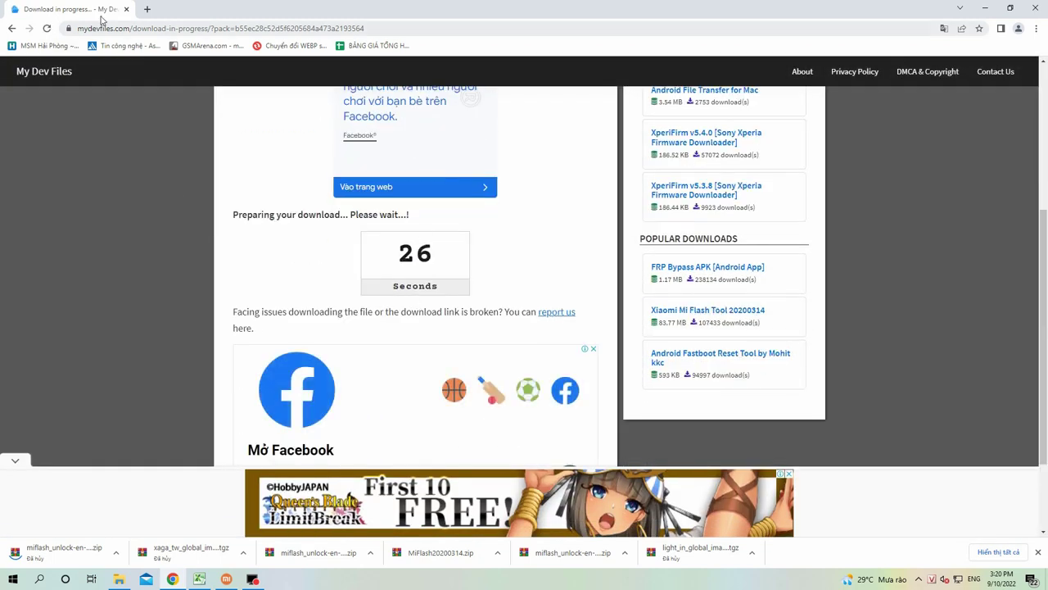
left_click(151, 13)
left_click(119, 14)
left_click(126, 9)
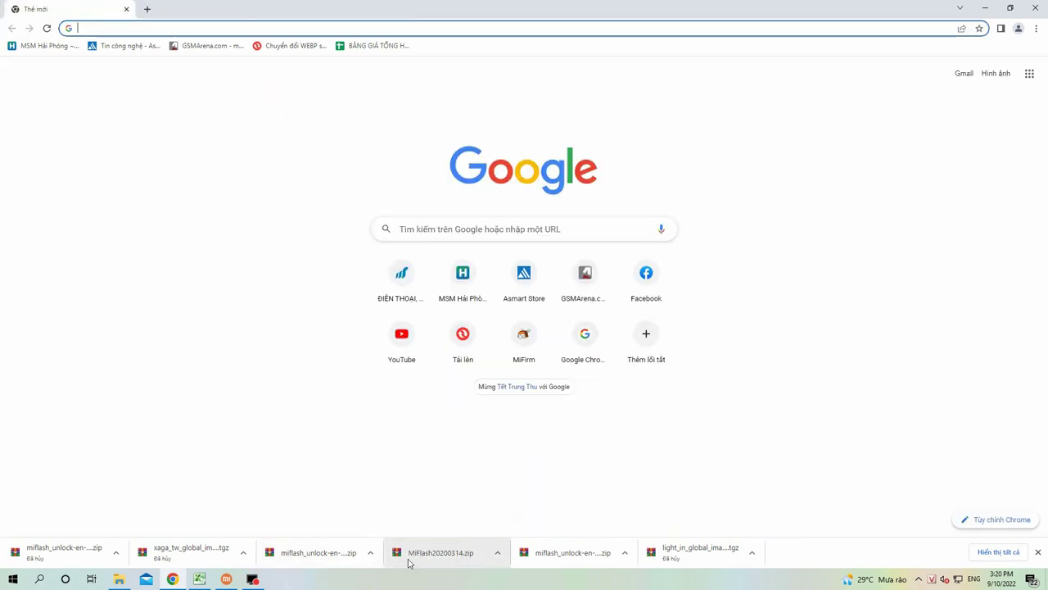
- Close the MiFlash window that is already running and minimize the browser to reach the desktop
left_click(226, 579)
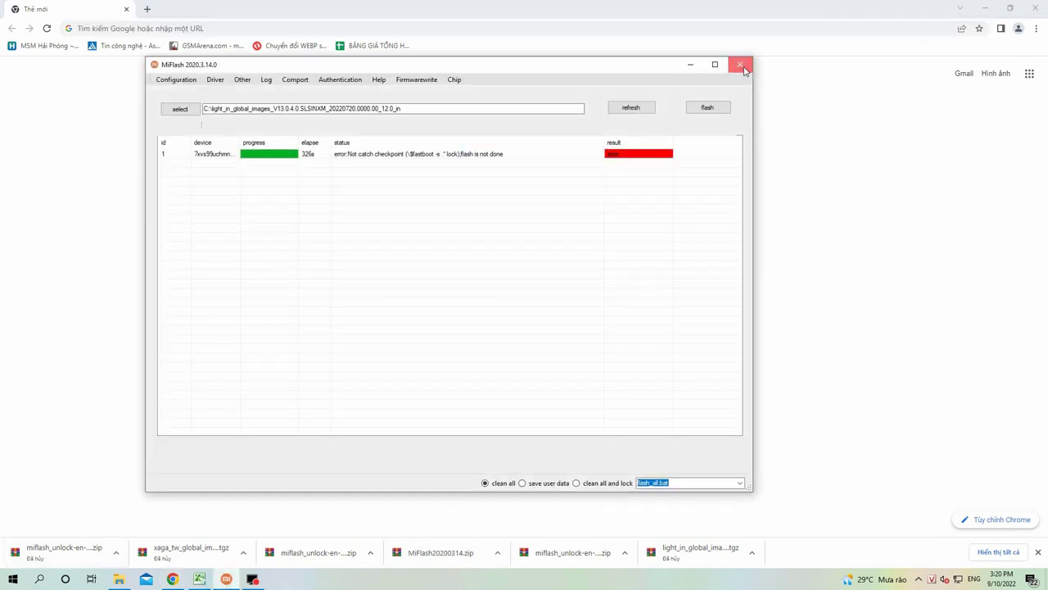
left_click(745, 68)
left_click(987, 8)
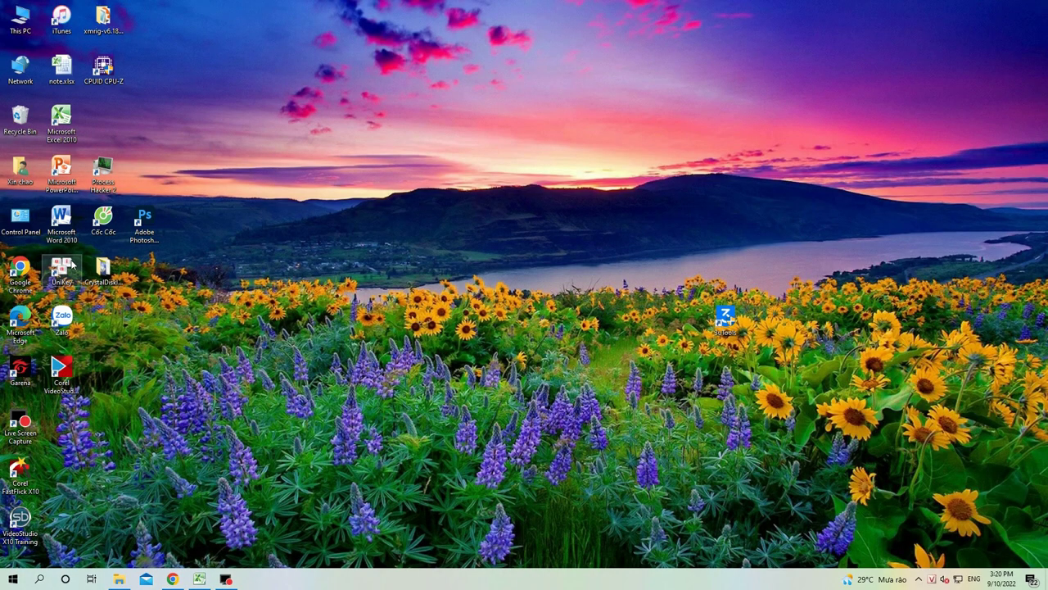
- Launch XiaoMiFlash.exe from the MiFlash20200314 folder in Downloads
double_click(12, 11)
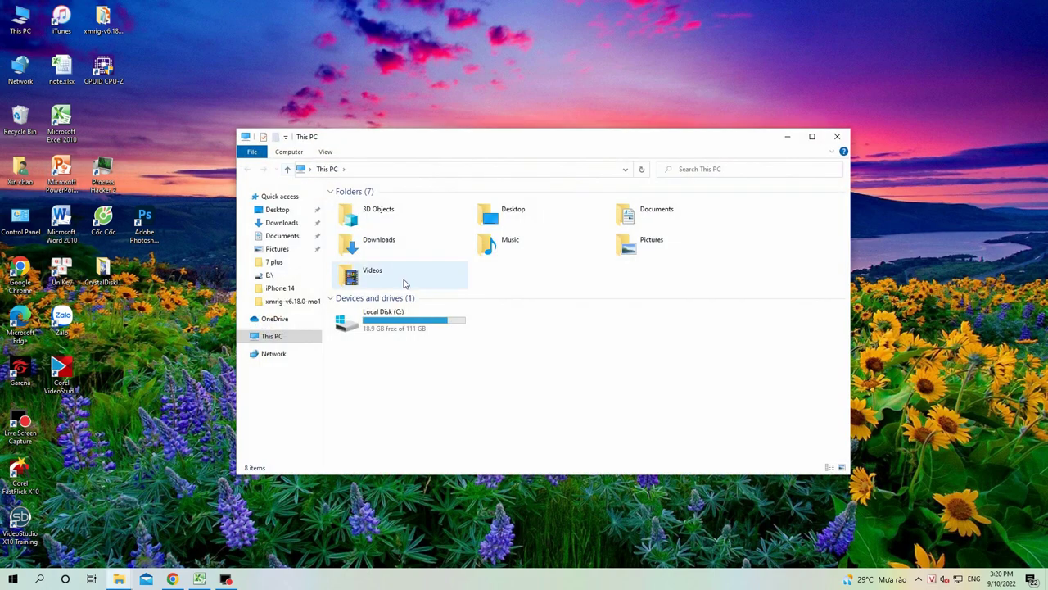
double_click(381, 249)
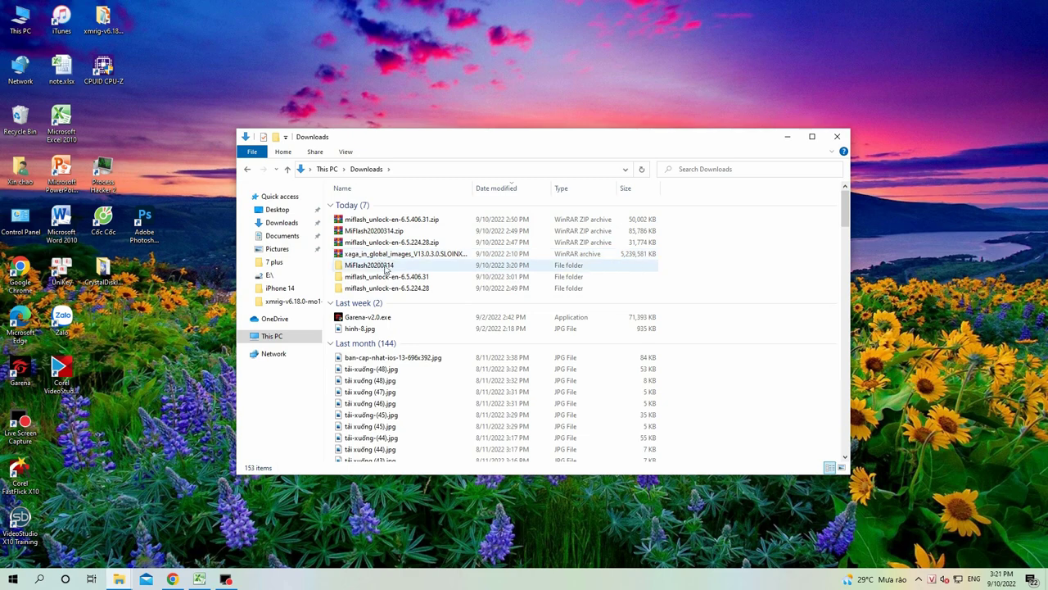
double_click(386, 270)
scroll(384, 344, "down", 5)
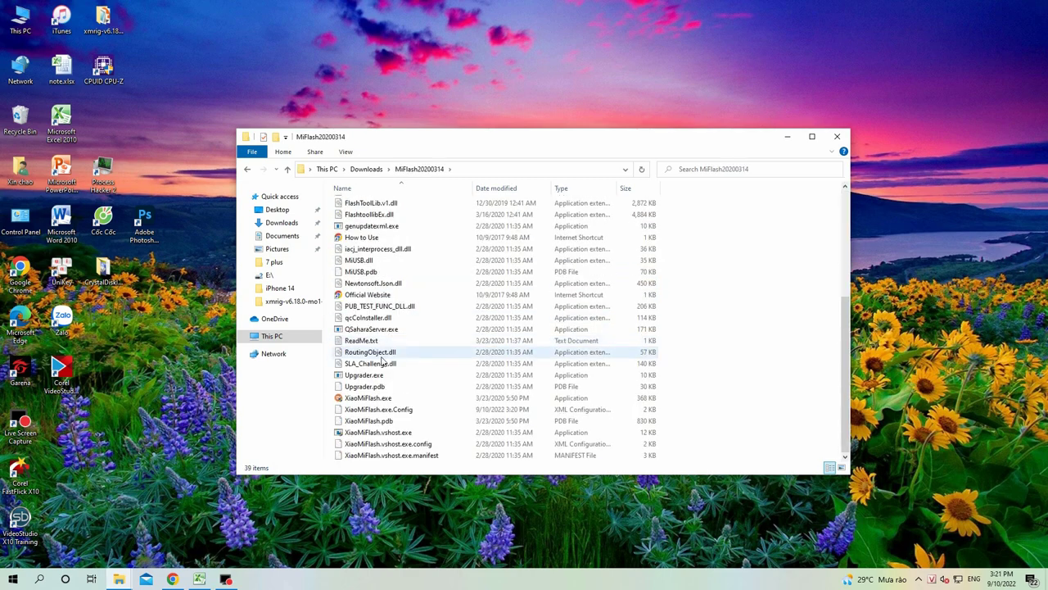
double_click(367, 400)
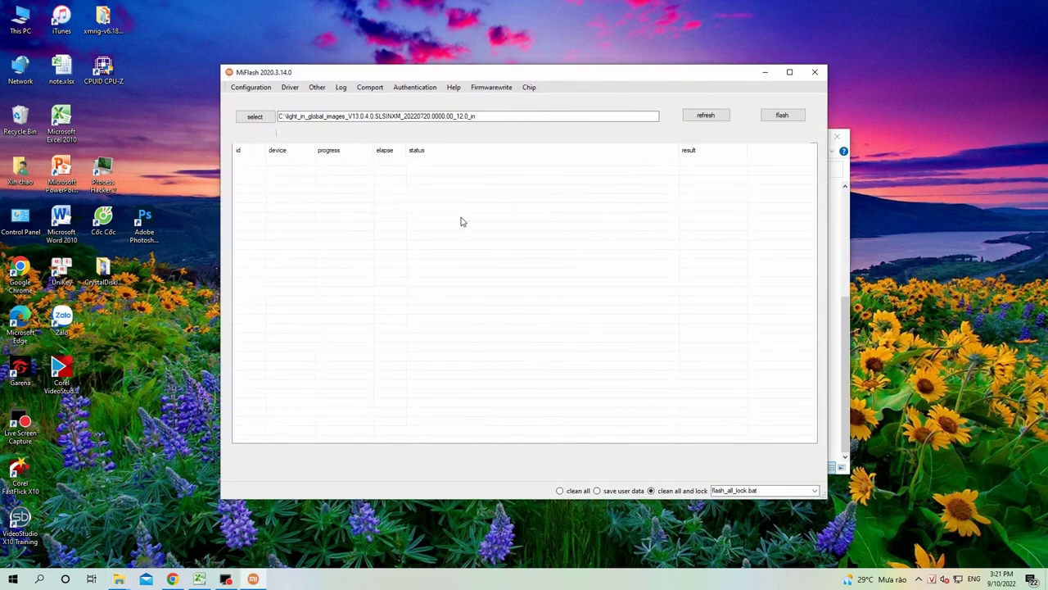
- Install the listed device drivers from MiFlash and close the program
left_click(290, 87)
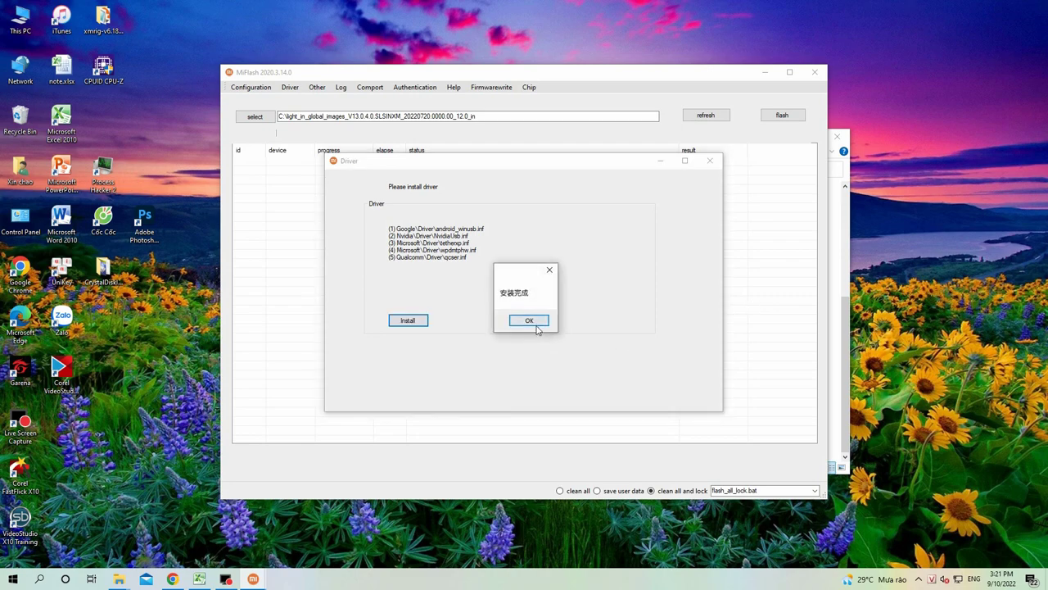
left_click(529, 320)
left_click(717, 163)
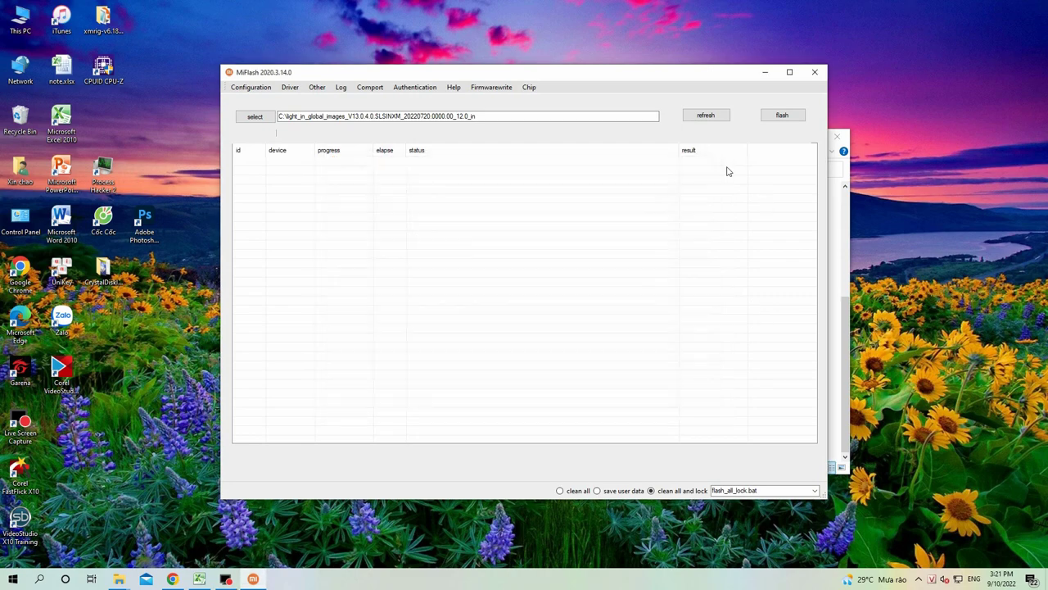
left_click(815, 75)
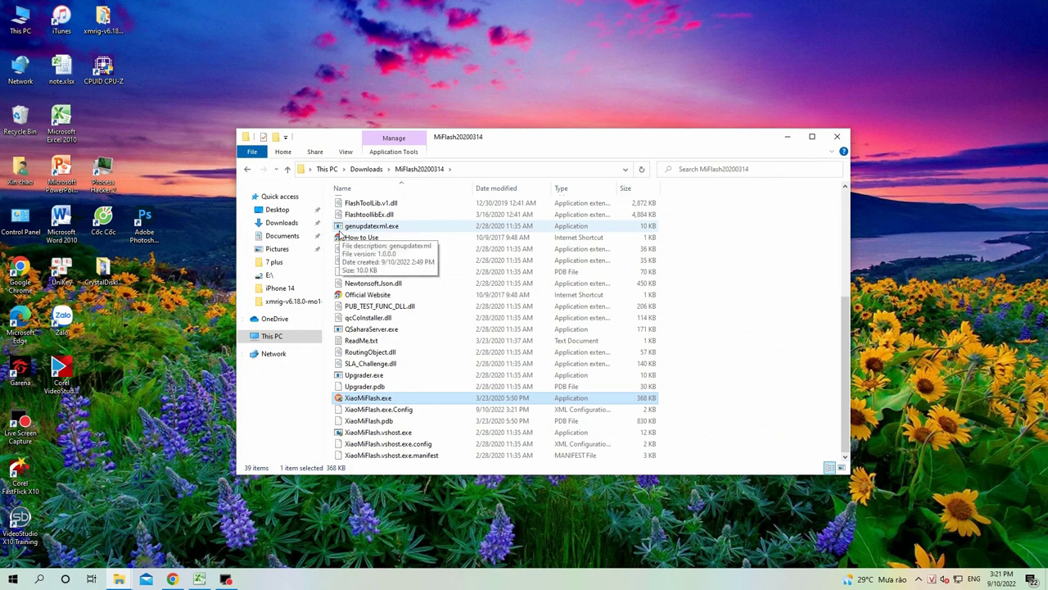
- Open the miflash_unlock-en-6.5.406.31 folder in Downloads
left_click(266, 336)
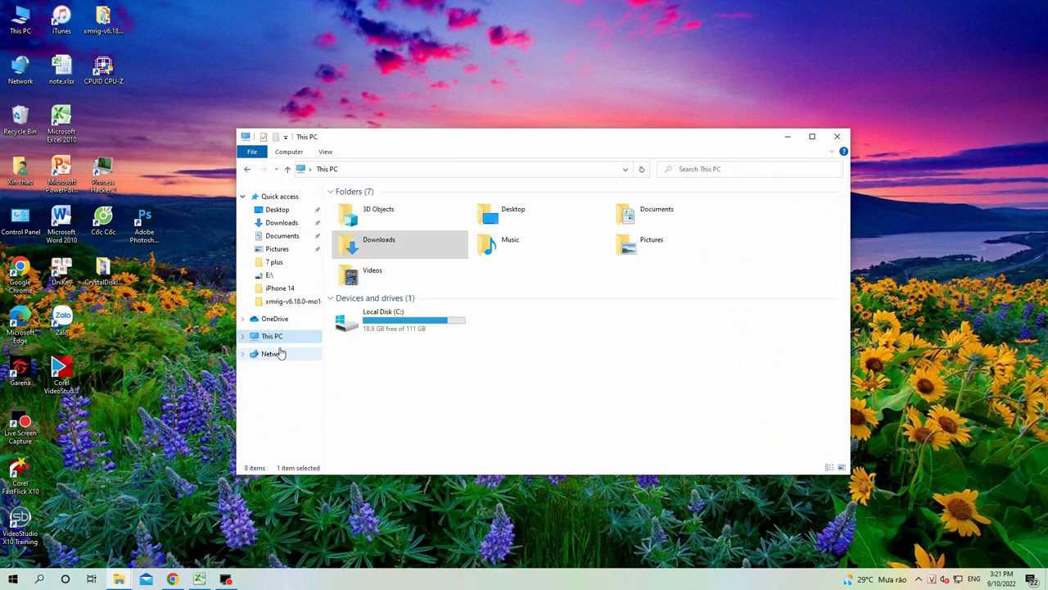
double_click(373, 324)
left_click(270, 336)
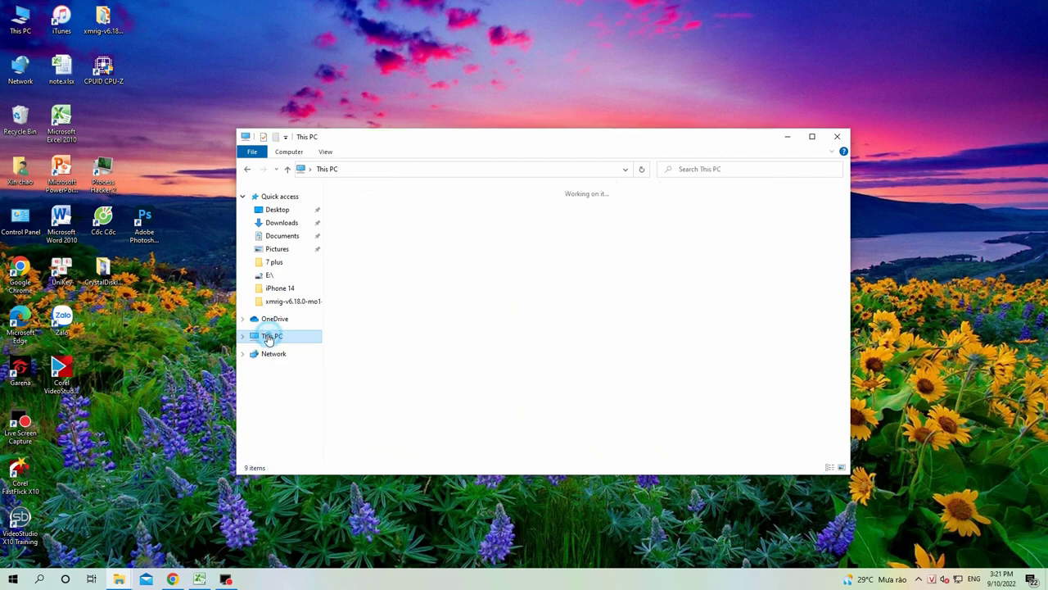
double_click(374, 242)
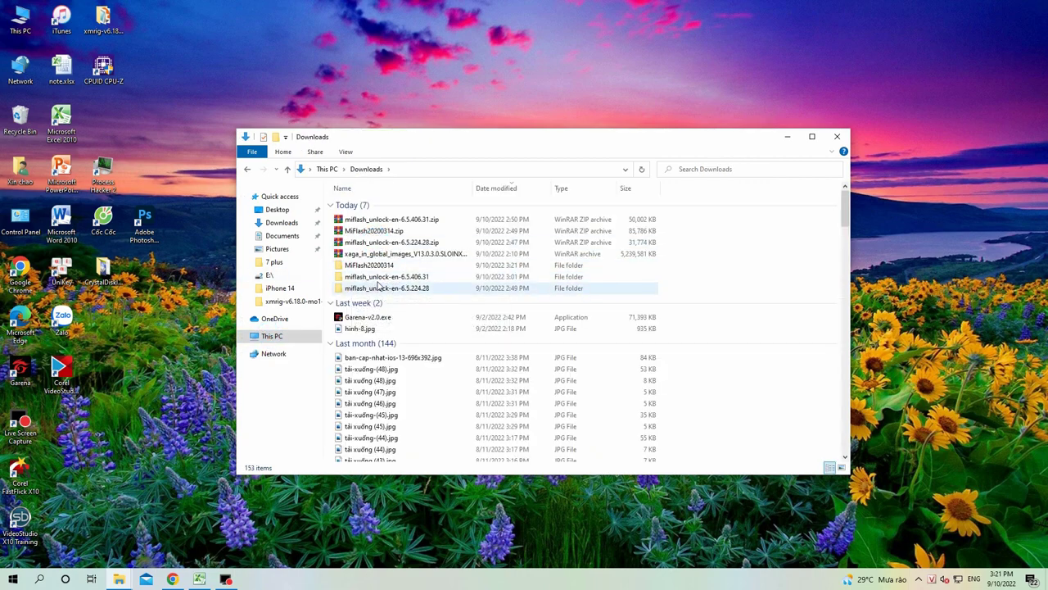
double_click(379, 277)
- Launch miflash_unlock.exe and switch the Mi Account sign-in to the QR code method
left_click(358, 414)
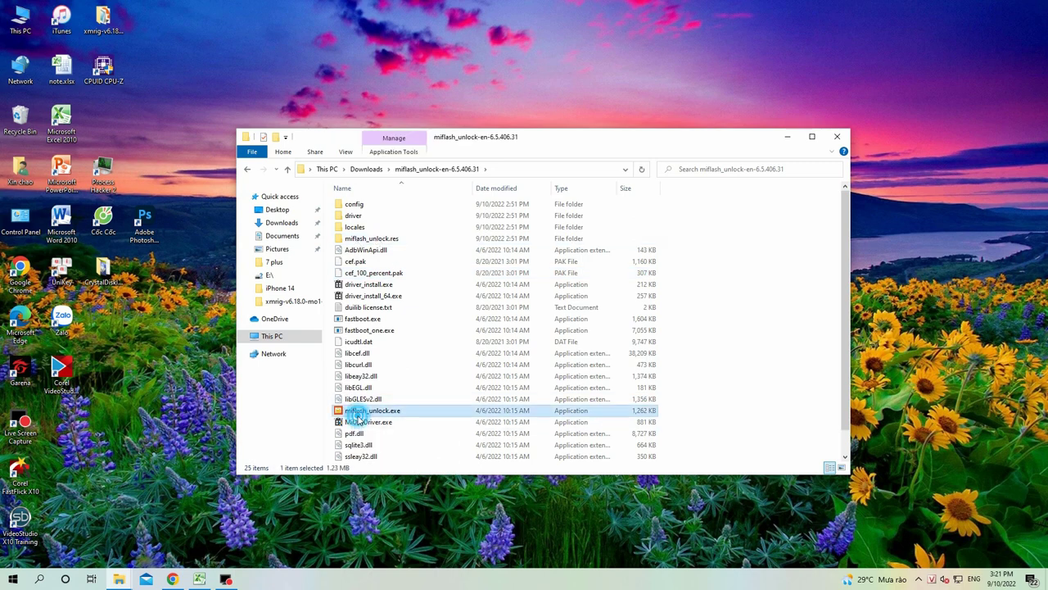
left_click(479, 409)
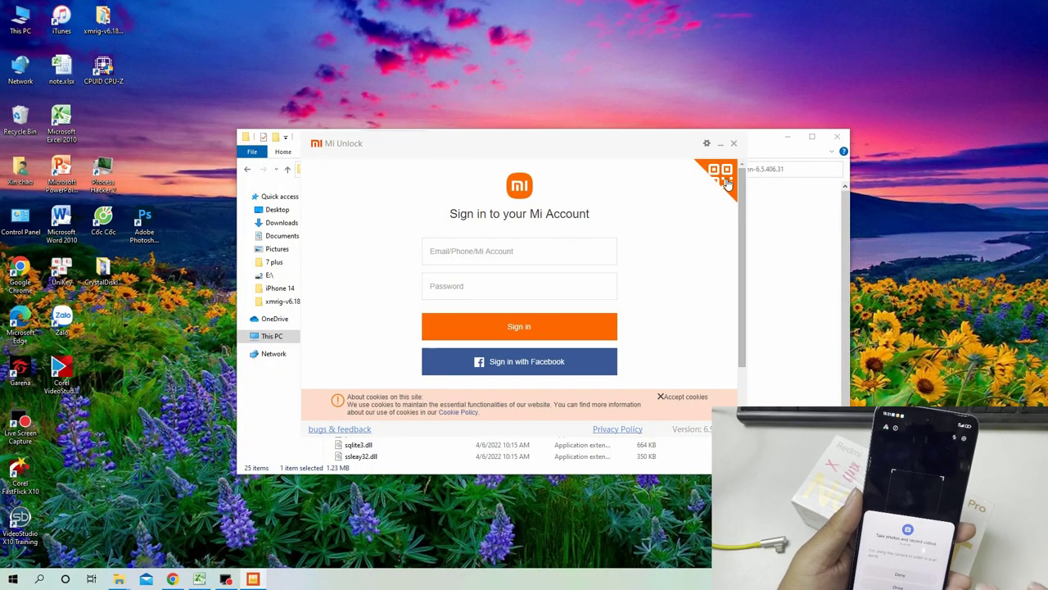
left_click(728, 186)
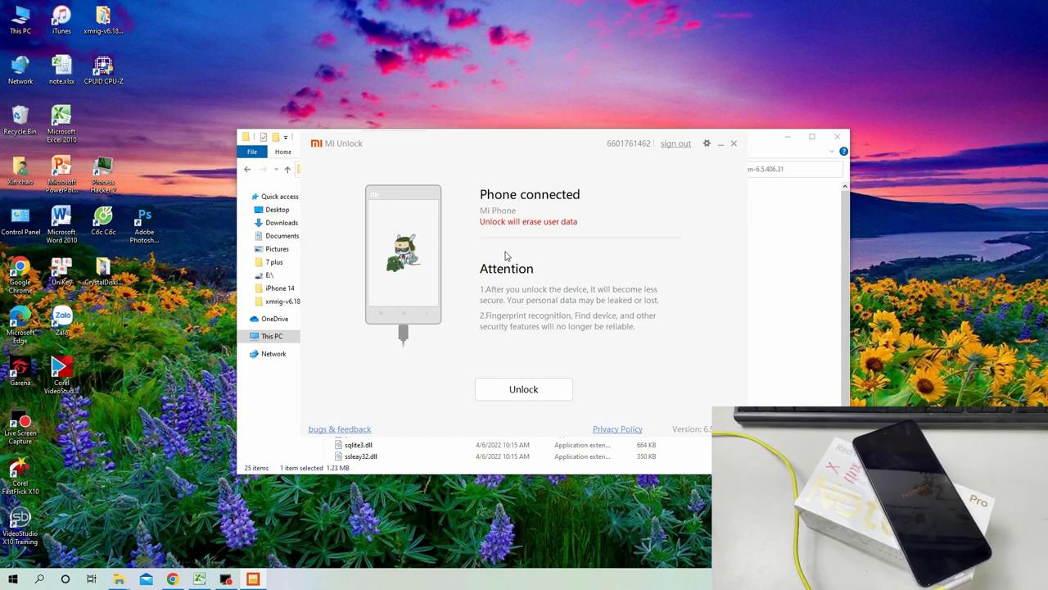
- Unlock the connected phone, accepting the data erasure and malware warnings, and close Mi Unlock
left_click(541, 393)
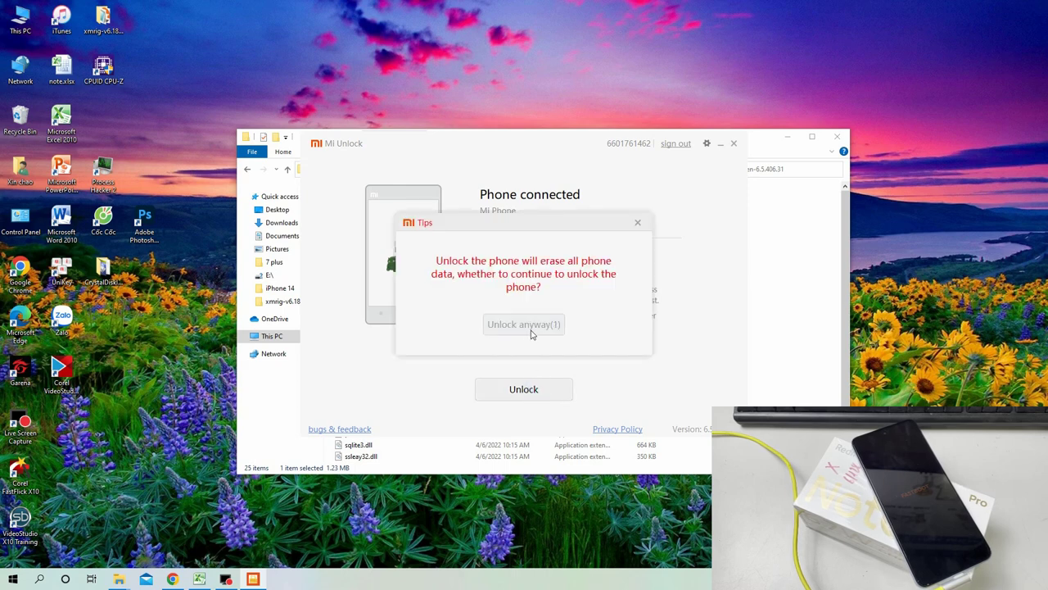
left_click(536, 331)
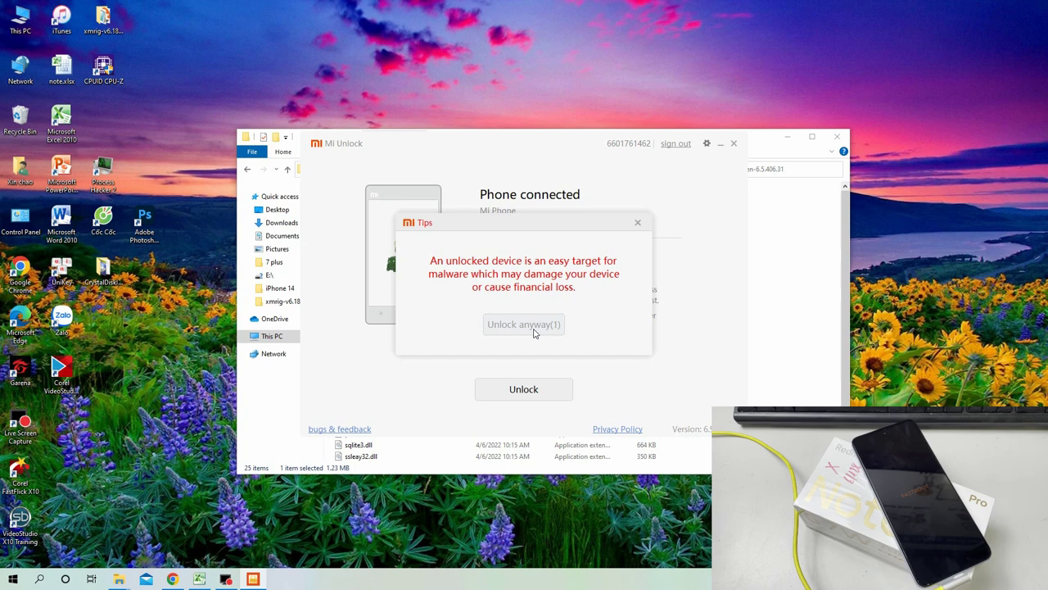
left_click(534, 331)
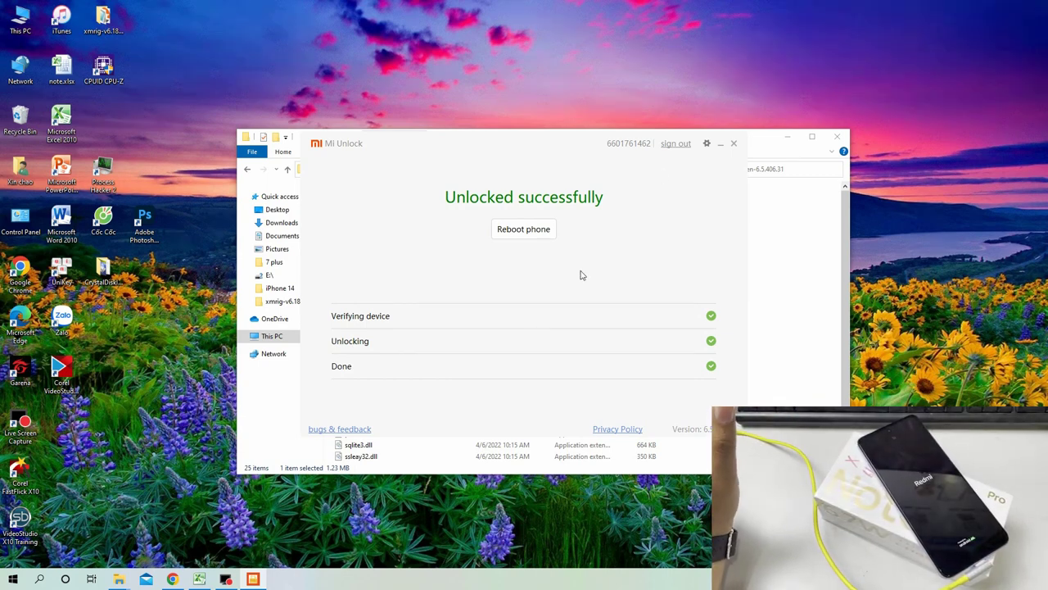
left_click(734, 144)
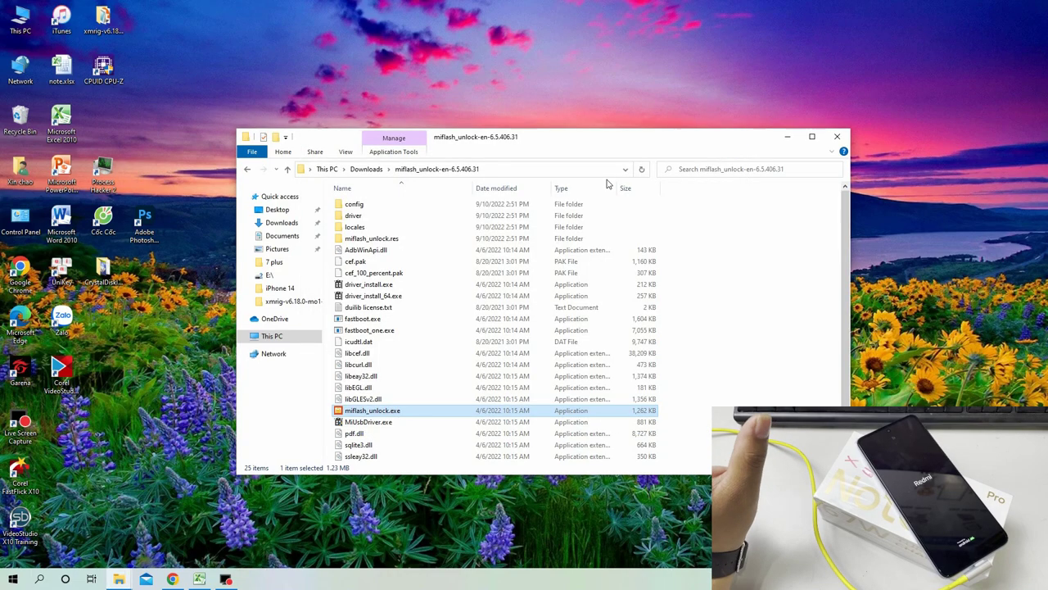
- Cut the xaga_in_global_images_V13.0.3.0.SLOINXM archive from Downloads and open Local Disk (C:)
left_click(282, 222)
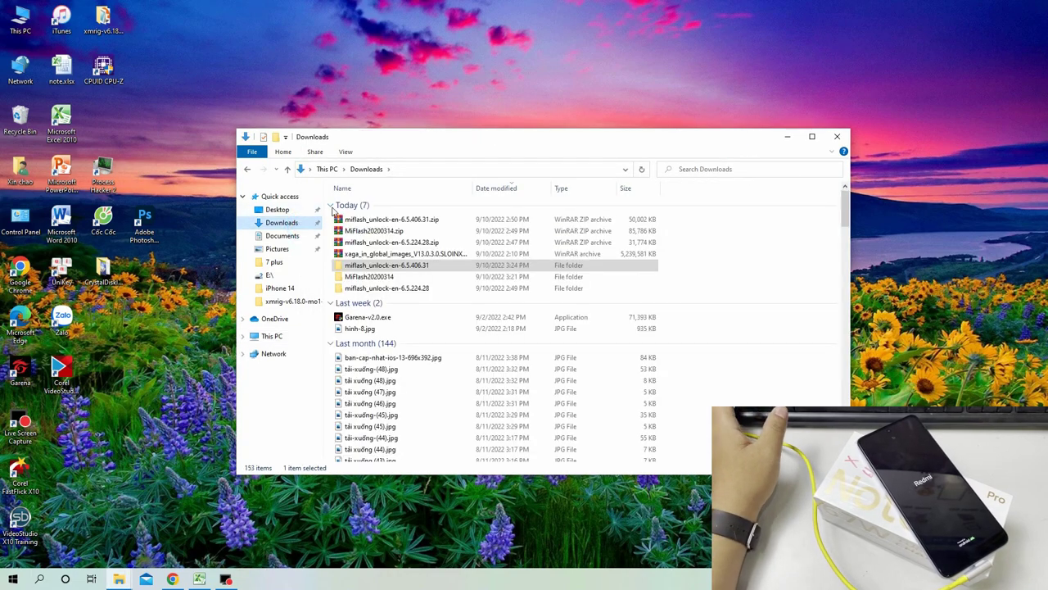
right_click(359, 257)
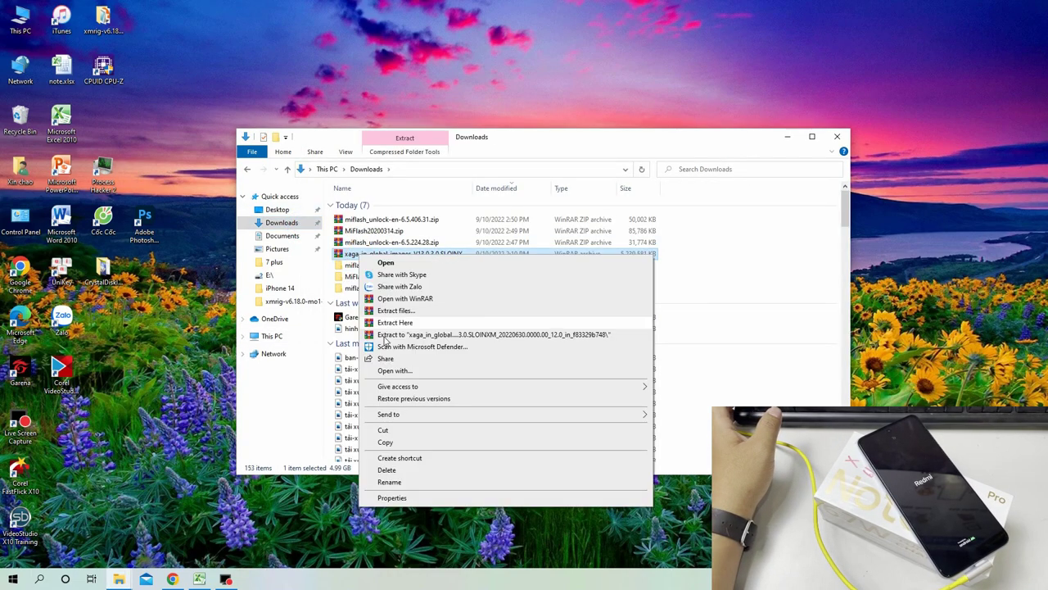
key("Escape")
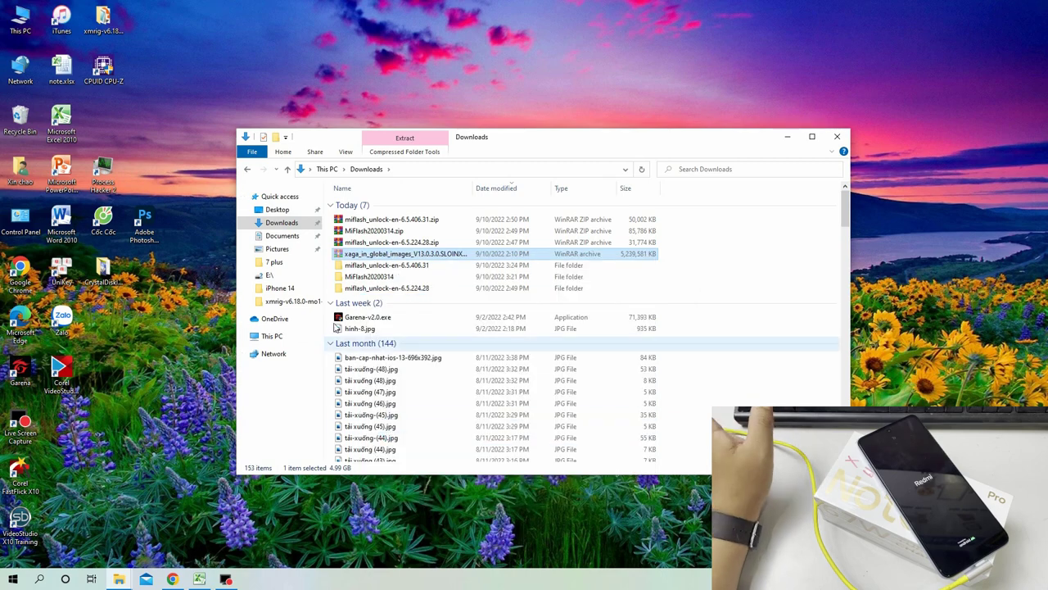
left_click(273, 276)
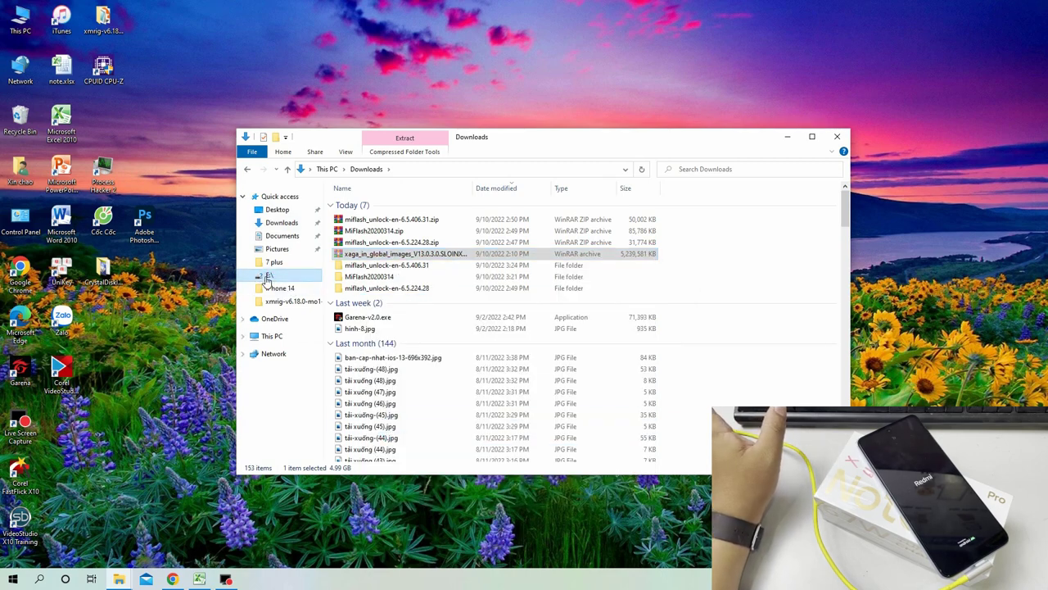
left_click(271, 335)
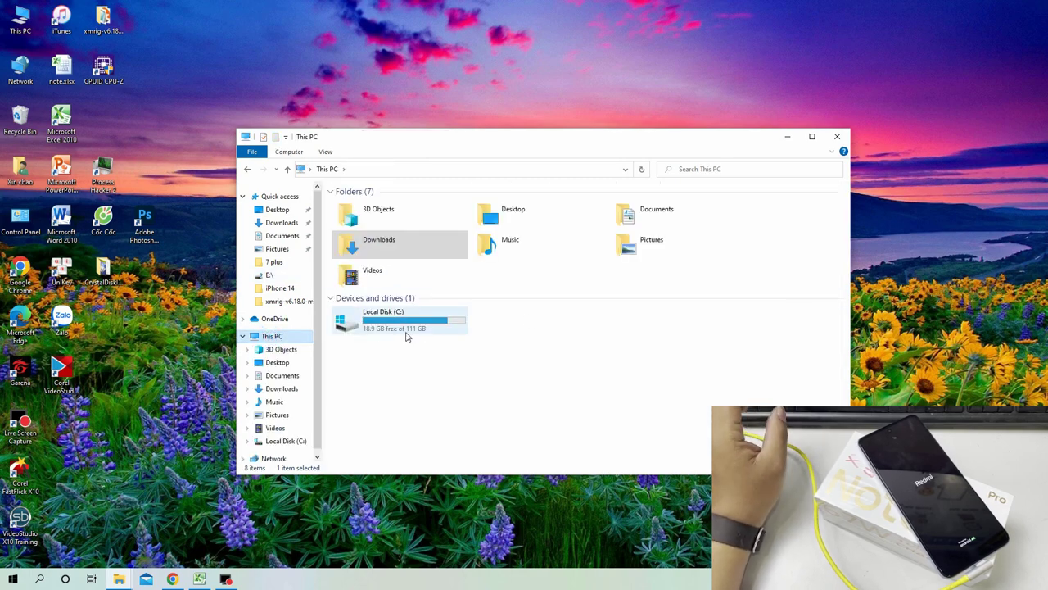
double_click(405, 326)
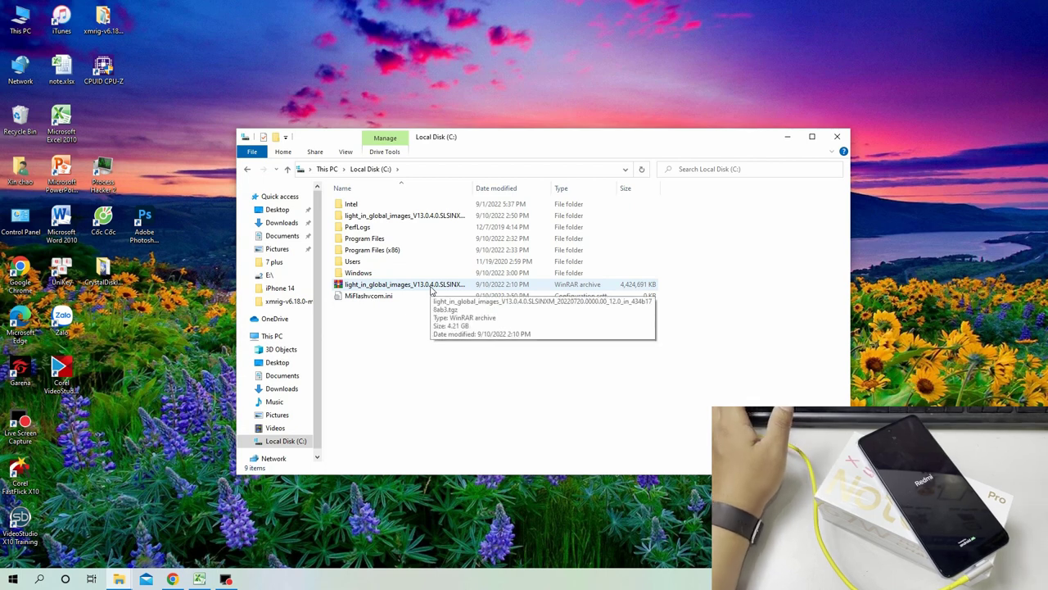
- Permanently delete the light_in_global_images_V13.0.4.0.SLSINXM folder and its archive from Local Disk (C:)
left_click_drag(432, 287, 423, 216)
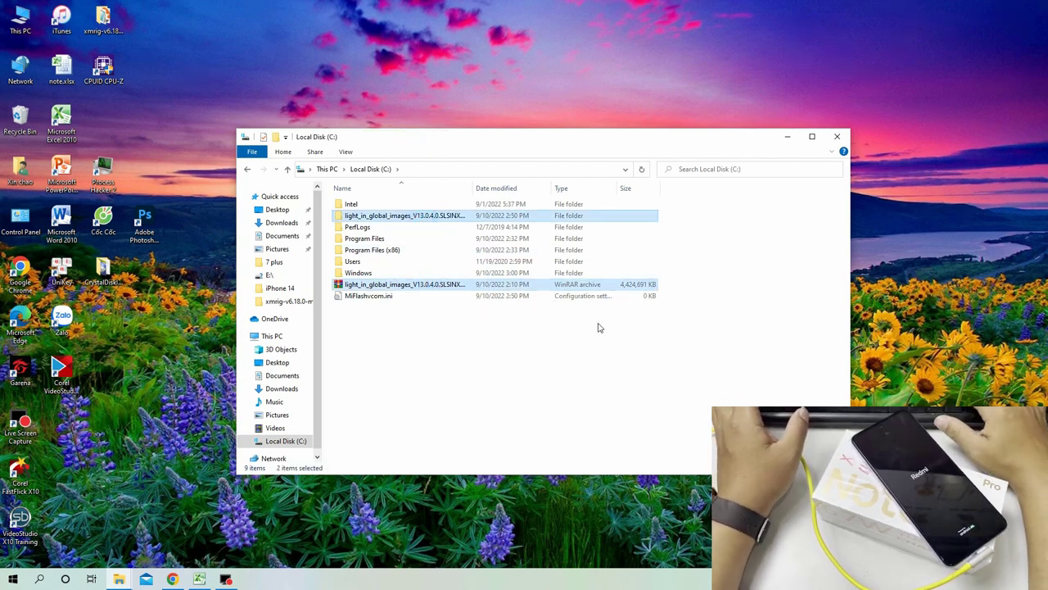
key("shift+Delete")
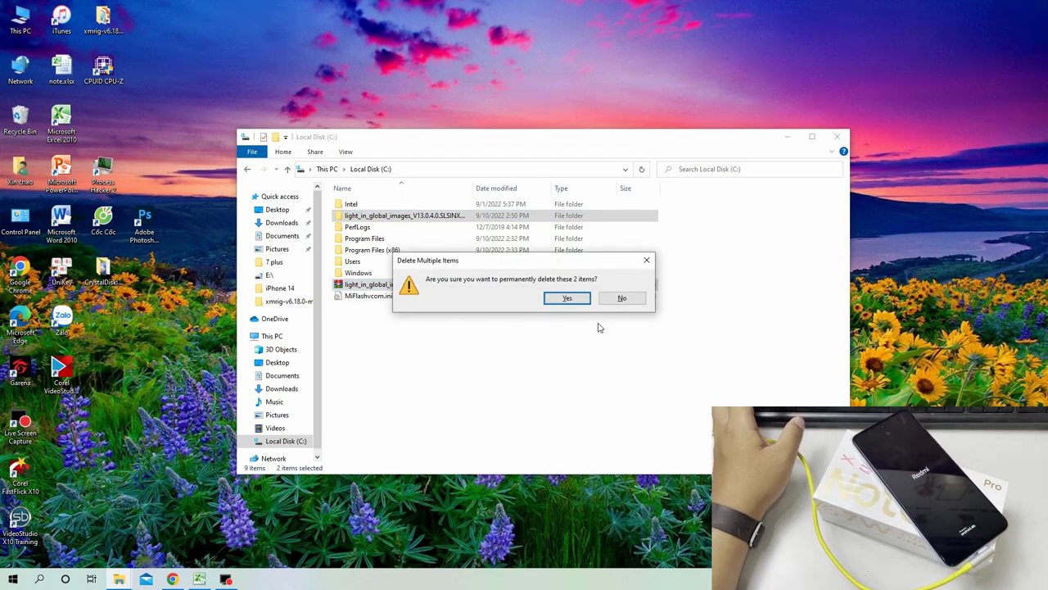
key("Return")
- Paste the cut xaga firmware archive into Local Disk (C:) with administrator permission and extract it in place
right_click(360, 326)
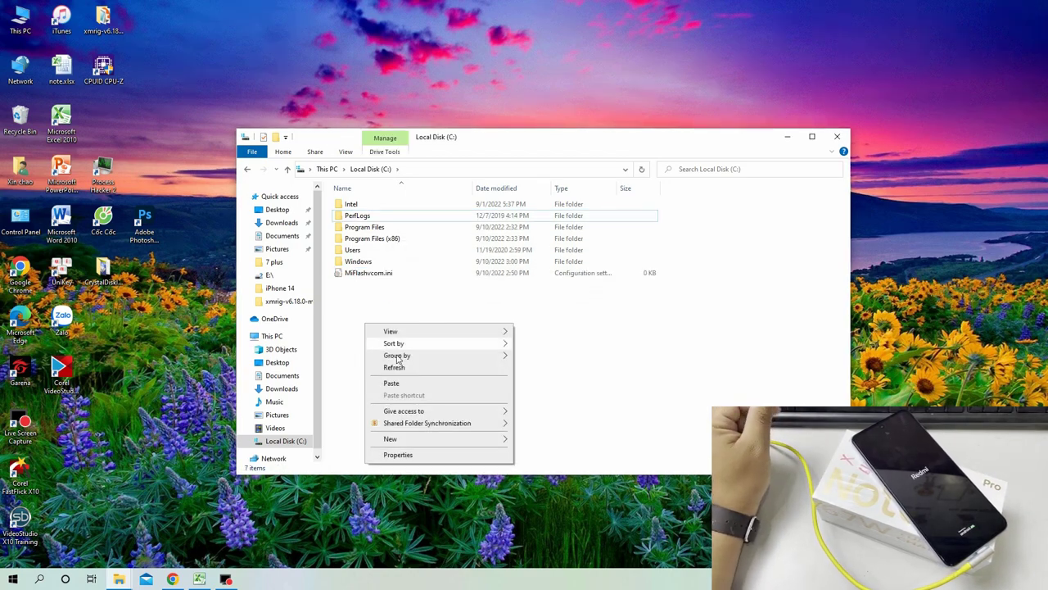
left_click(413, 390)
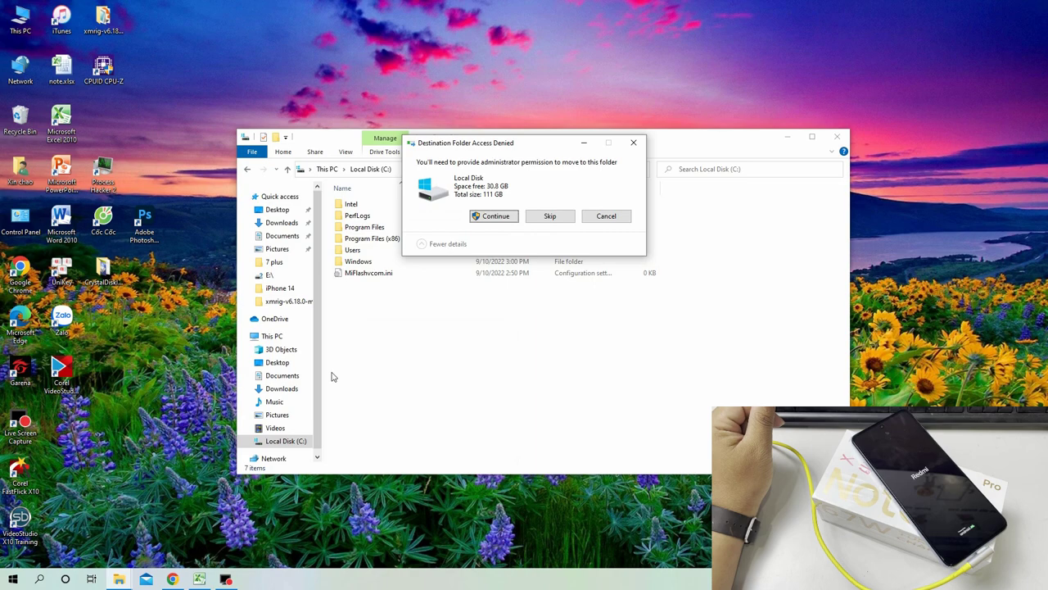
left_click(478, 217)
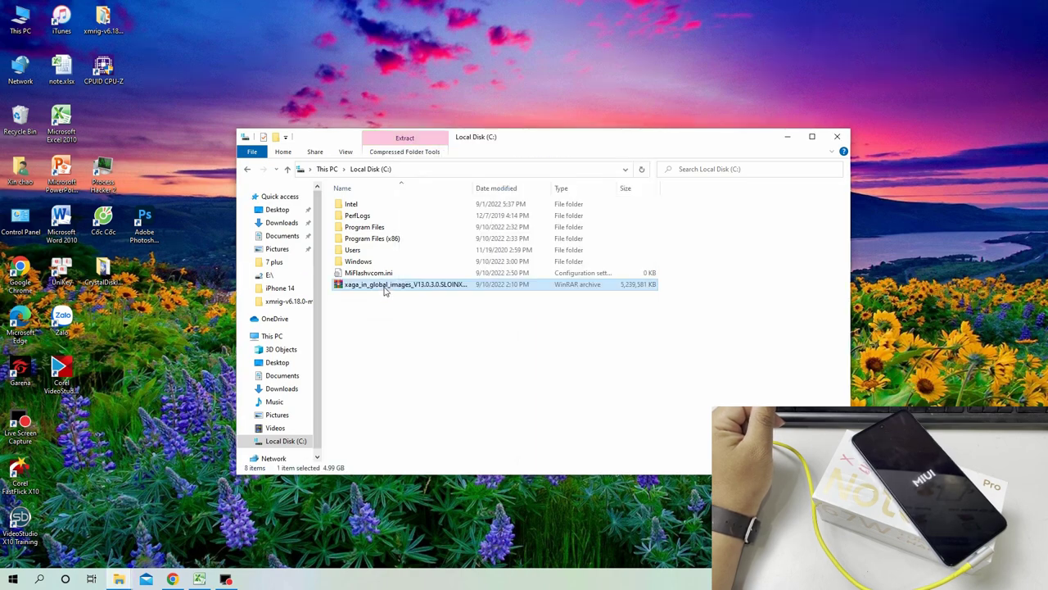
right_click(385, 290)
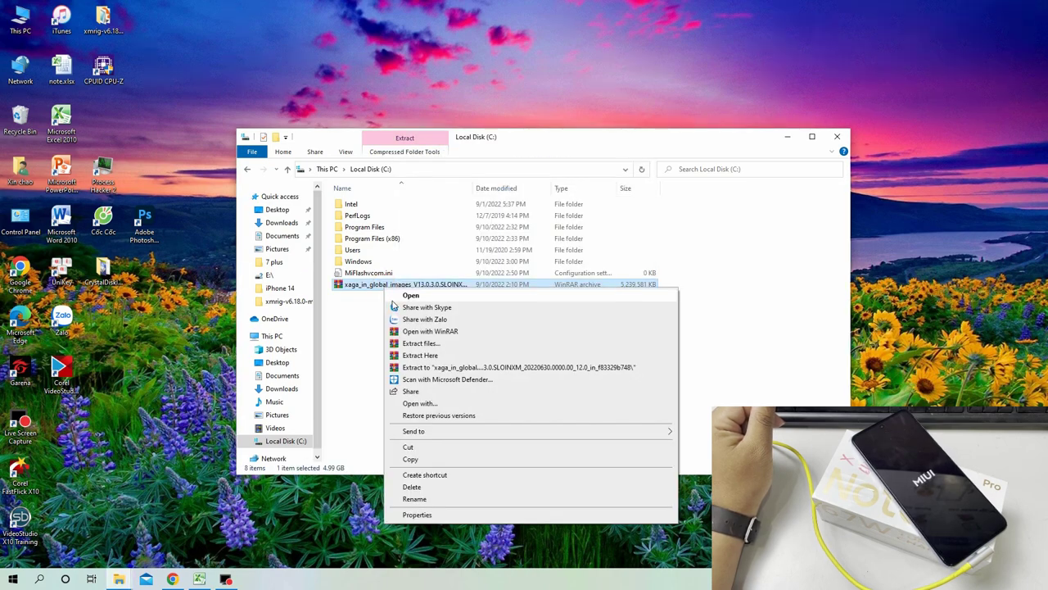
left_click(419, 356)
- Empty the Recycle Bin, confirming the permanent deletion
right_click(20, 129)
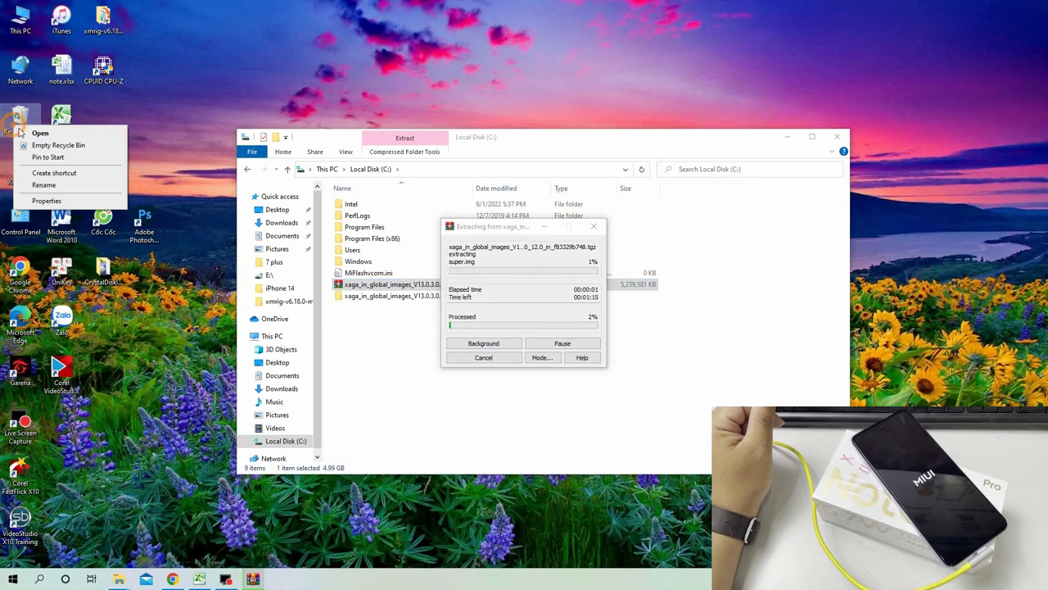
left_click(58, 145)
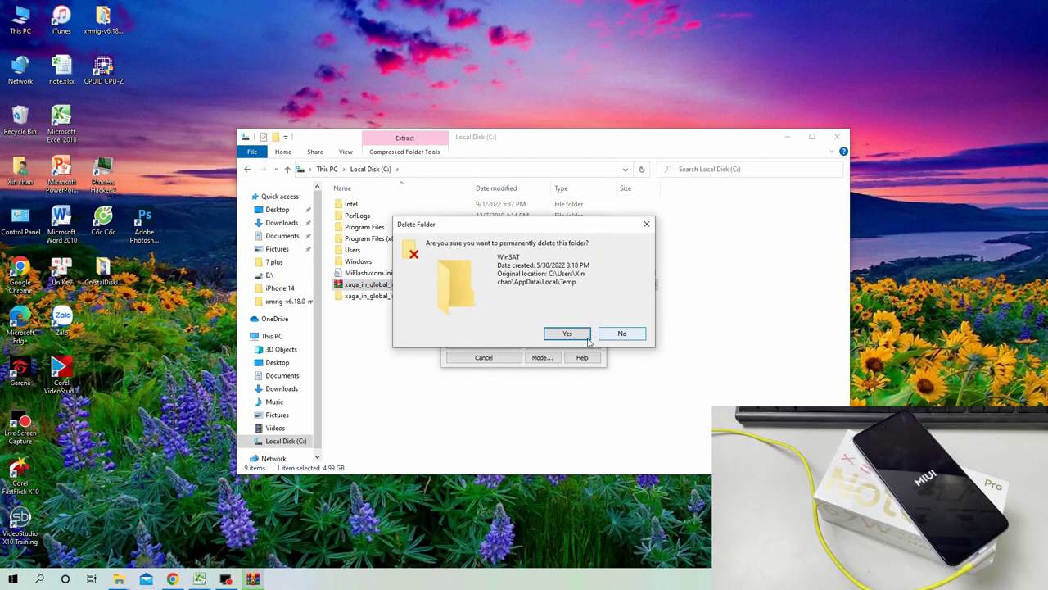
left_click(586, 337)
left_click(496, 214)
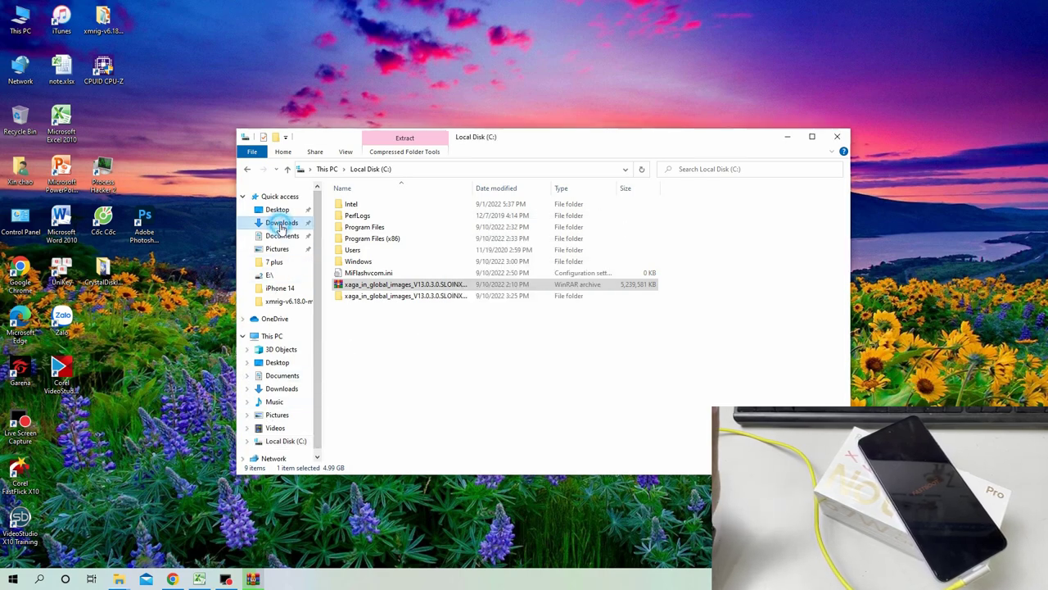
- Launch XiaoMiFlash.exe from the MiFlash20200314 folder in Downloads, refresh its device list, and minimize the program
left_click(281, 223)
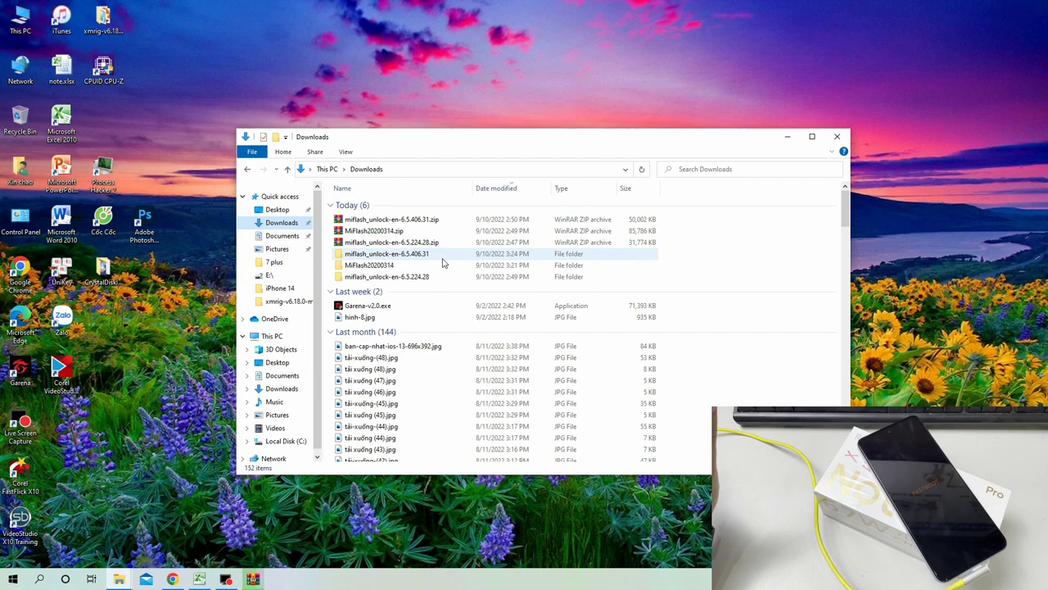
double_click(380, 264)
scroll(366, 305, "down", 5)
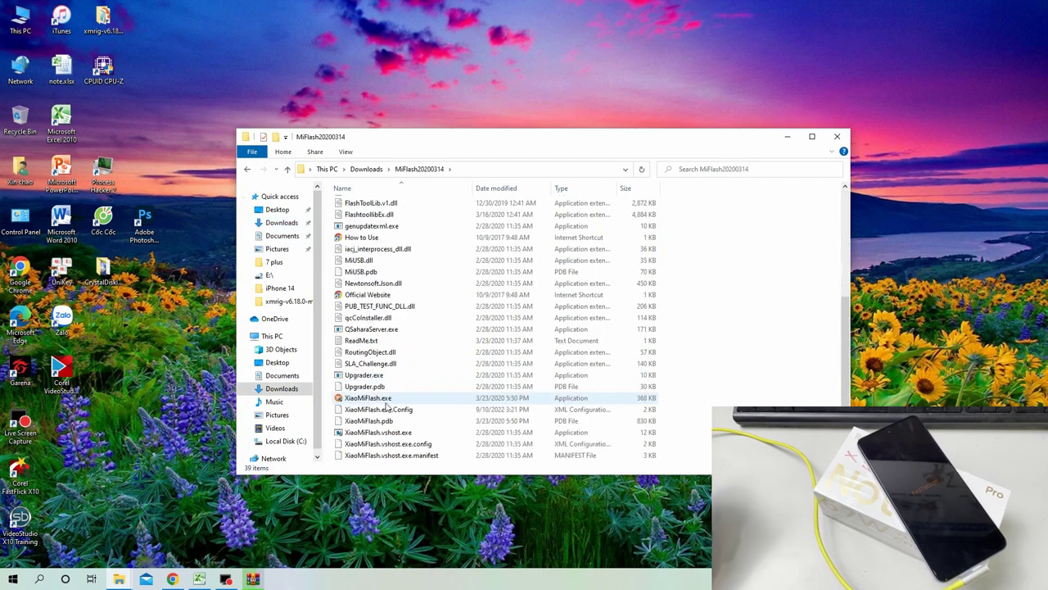
double_click(410, 397)
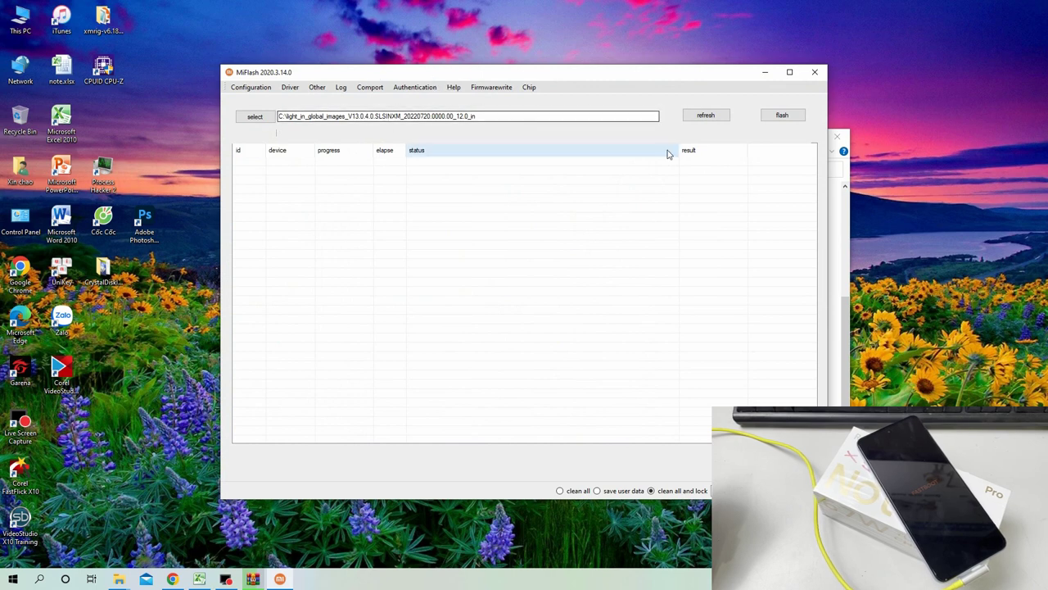
left_click(703, 116)
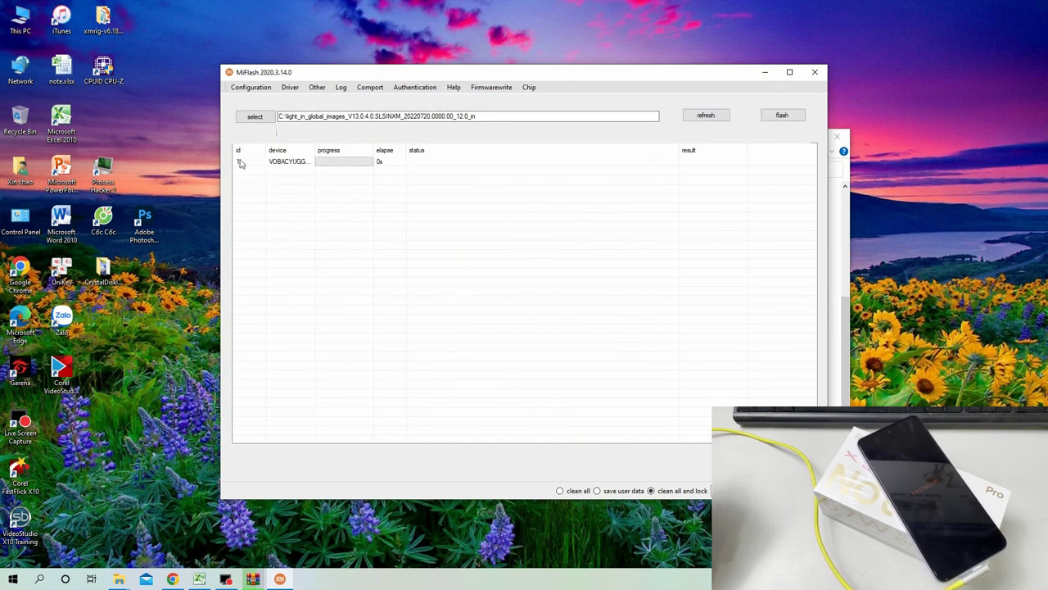
left_click(766, 75)
- Open the extracted xaga_in_global_images folder on Local Disk (C:) and copy its full path
left_click(272, 336)
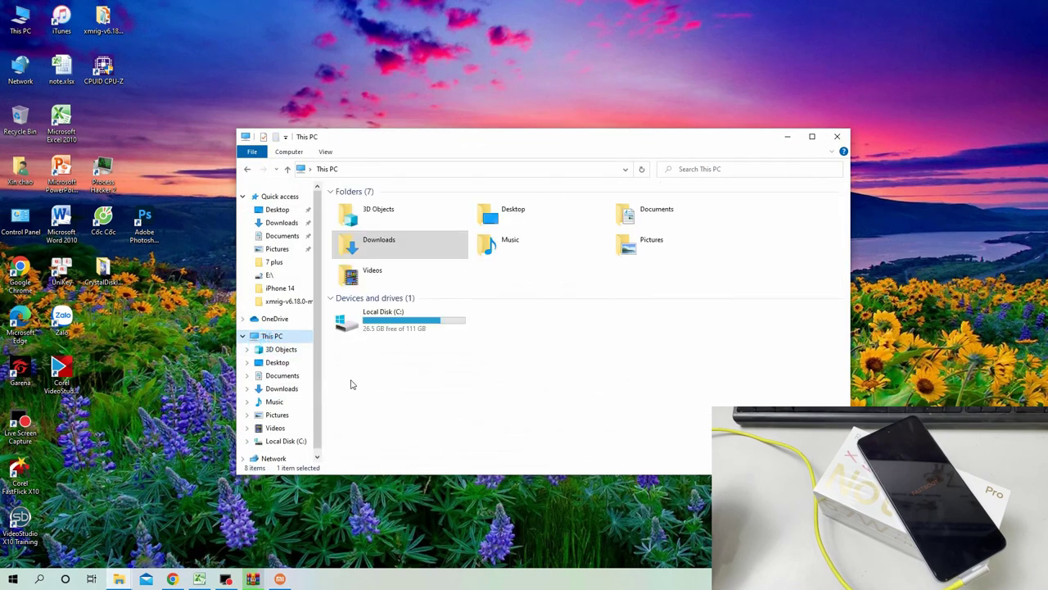
double_click(368, 328)
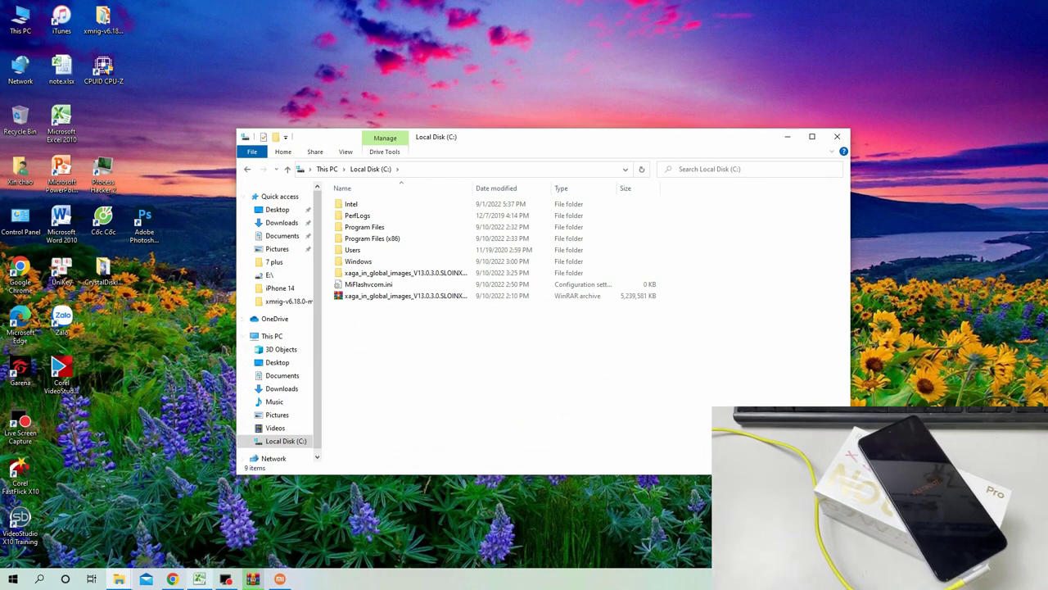
left_click(250, 579)
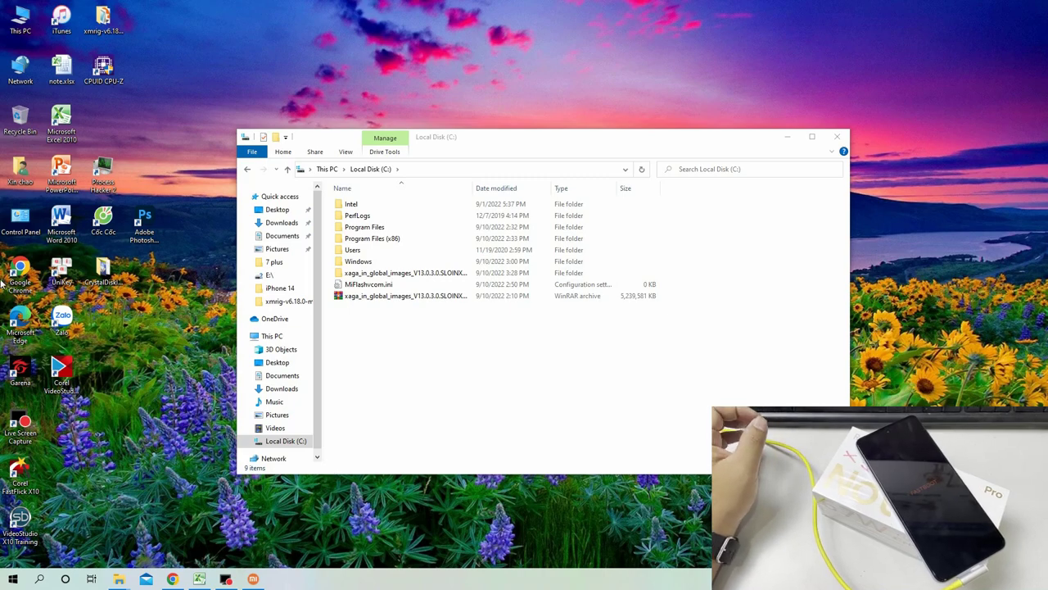
double_click(463, 272)
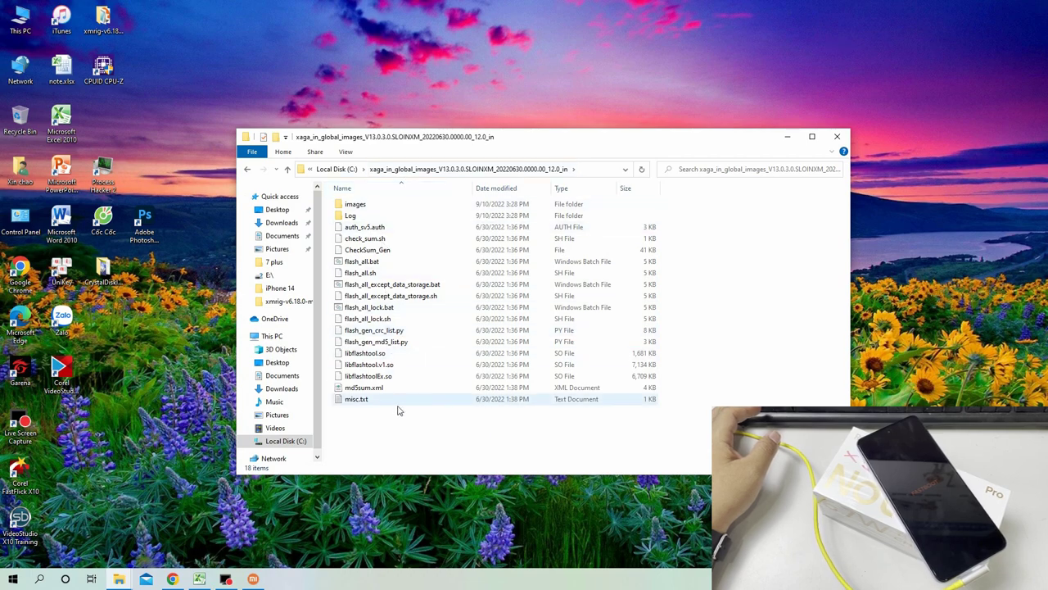
left_click(592, 167)
right_click(587, 170)
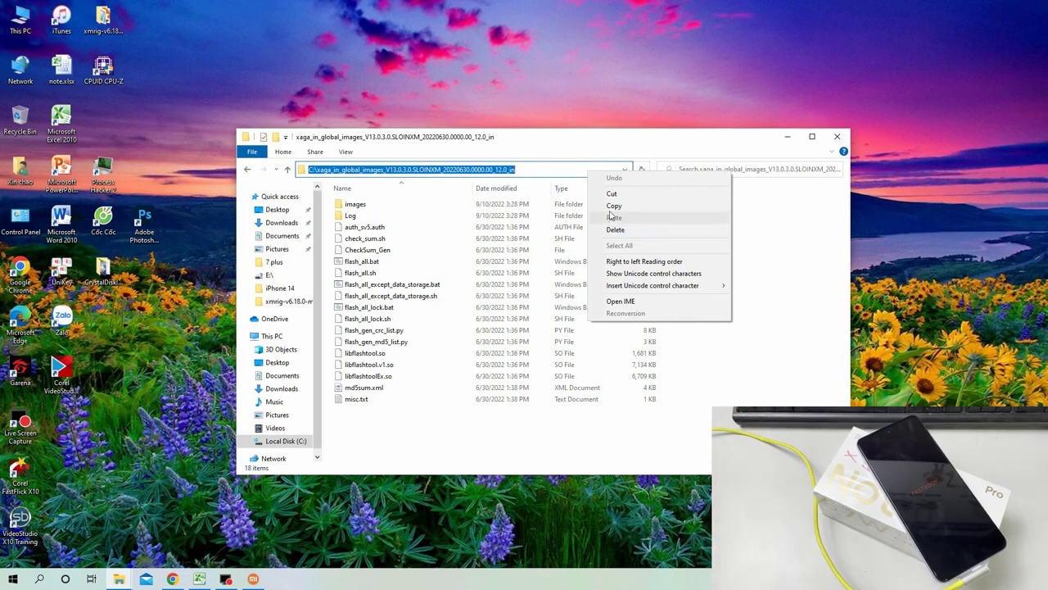
left_click(607, 209)
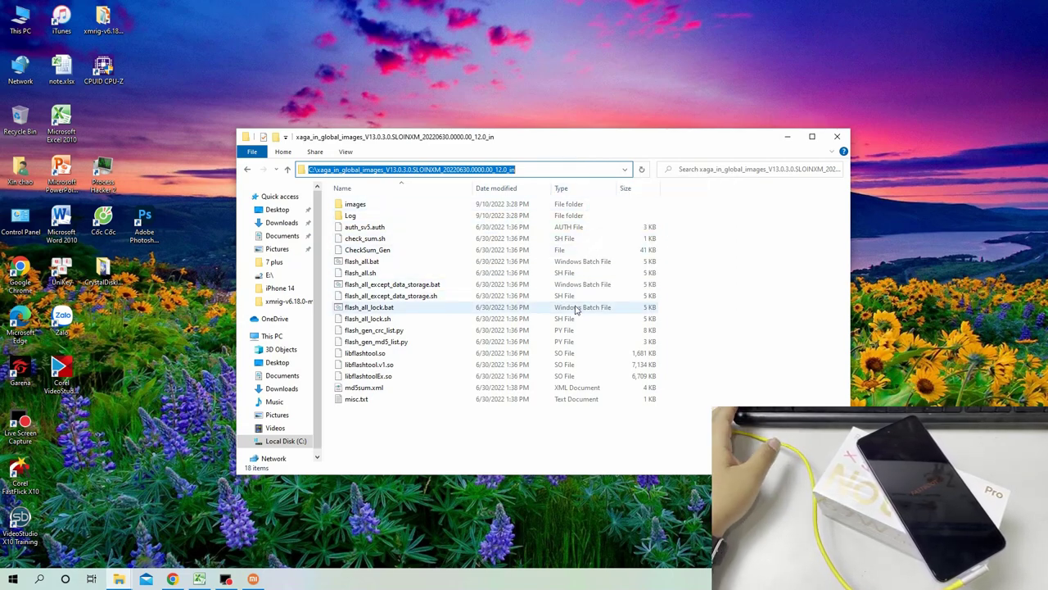
- Switch to MiFlash and replace the firmware path with C:\xaga_in_global_images_V13.0.3.0.SLOINXM_20220630.0000.00_12.0_in
left_click(253, 579)
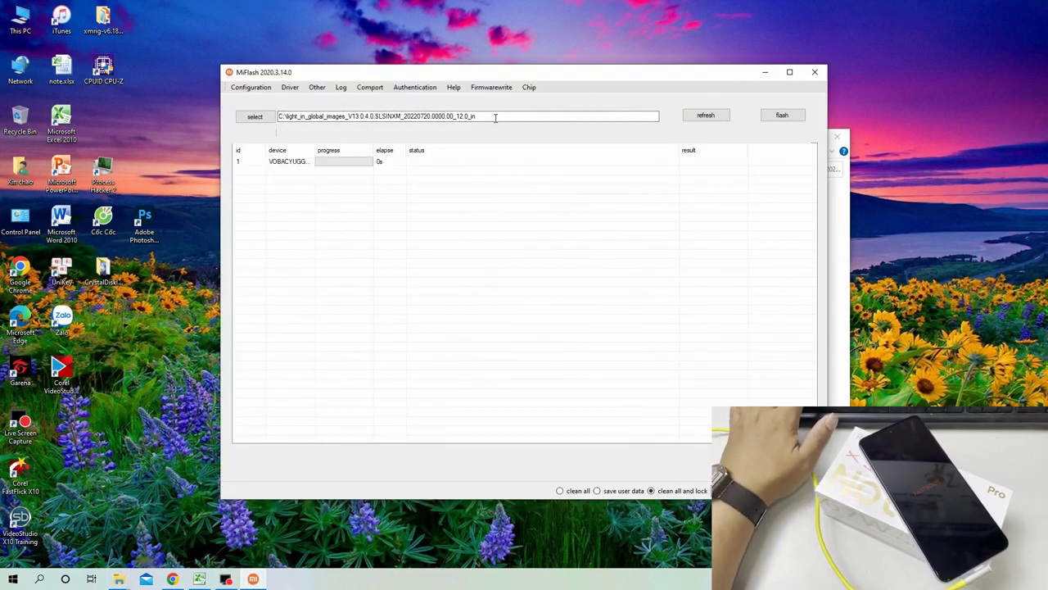
left_click_drag(496, 117, 277, 116)
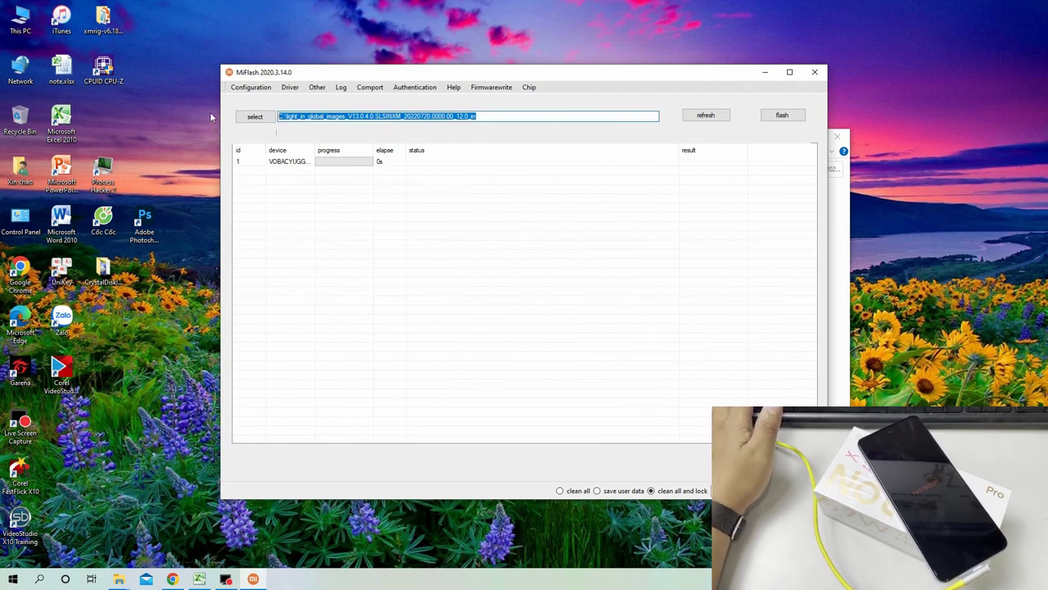
key("ctrl+v")
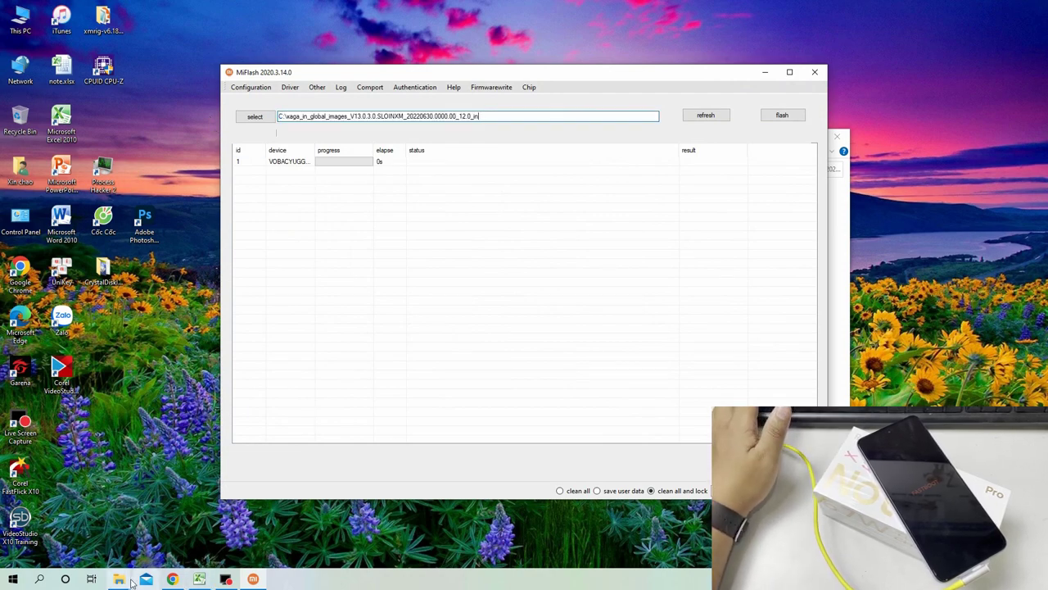
- Copy the extracted firmware folder's path from File Explorer again and paste it over the path in MiFlash
mouse_move(123, 580)
left_click(168, 528)
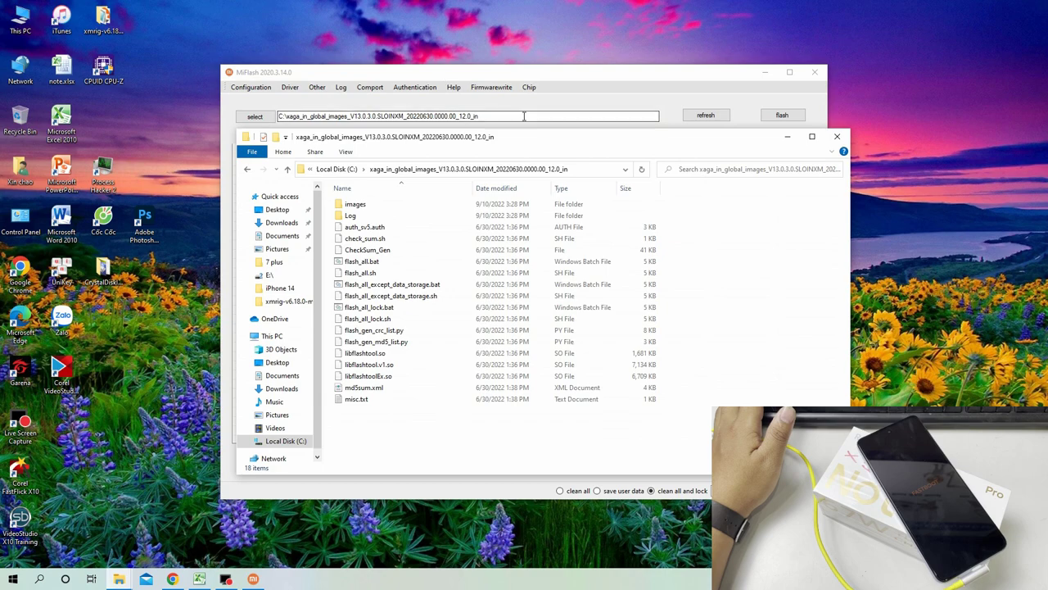
left_click(524, 116)
right_click(524, 118)
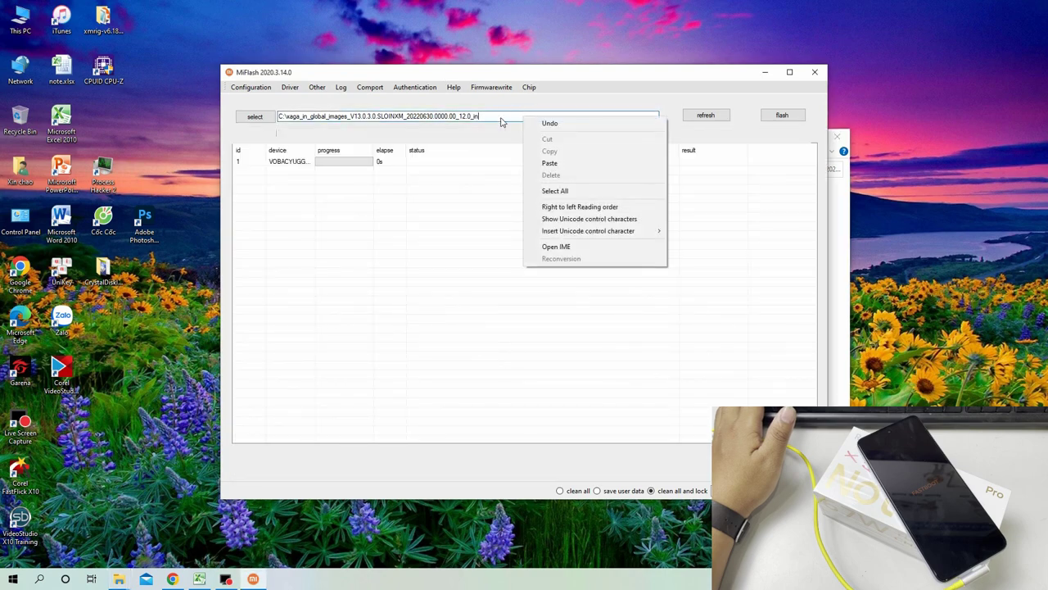
left_click(119, 579)
left_click(172, 528)
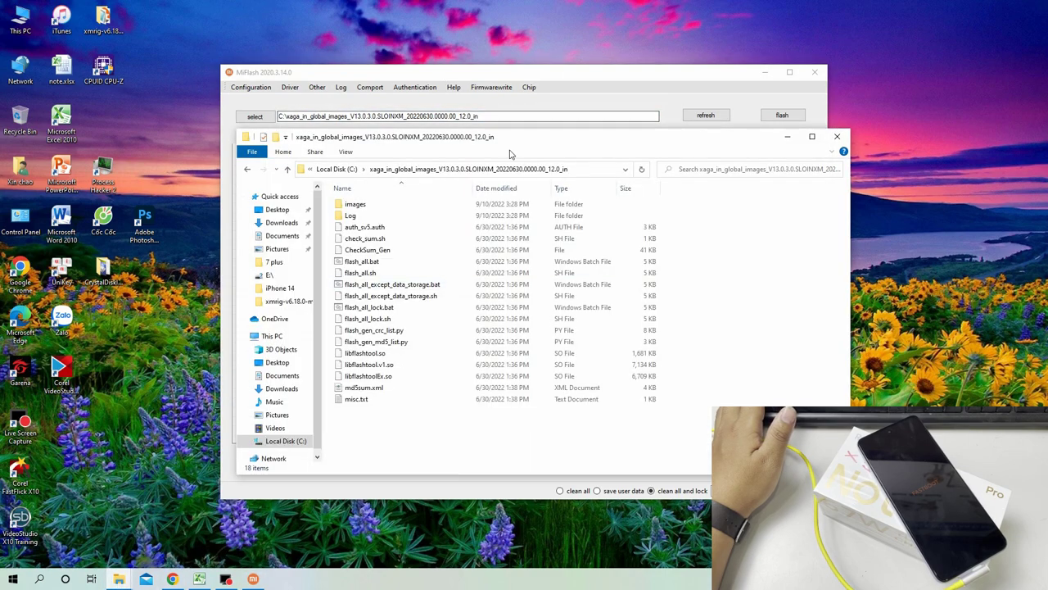
left_click(573, 170)
right_click(575, 171)
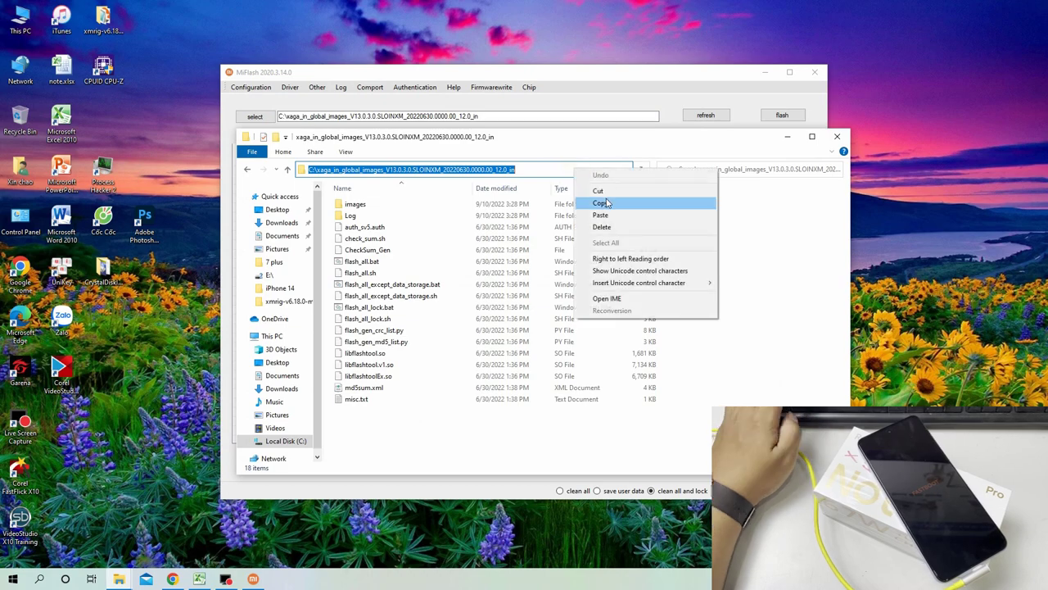
left_click(598, 203)
left_click(597, 82)
double_click(326, 114)
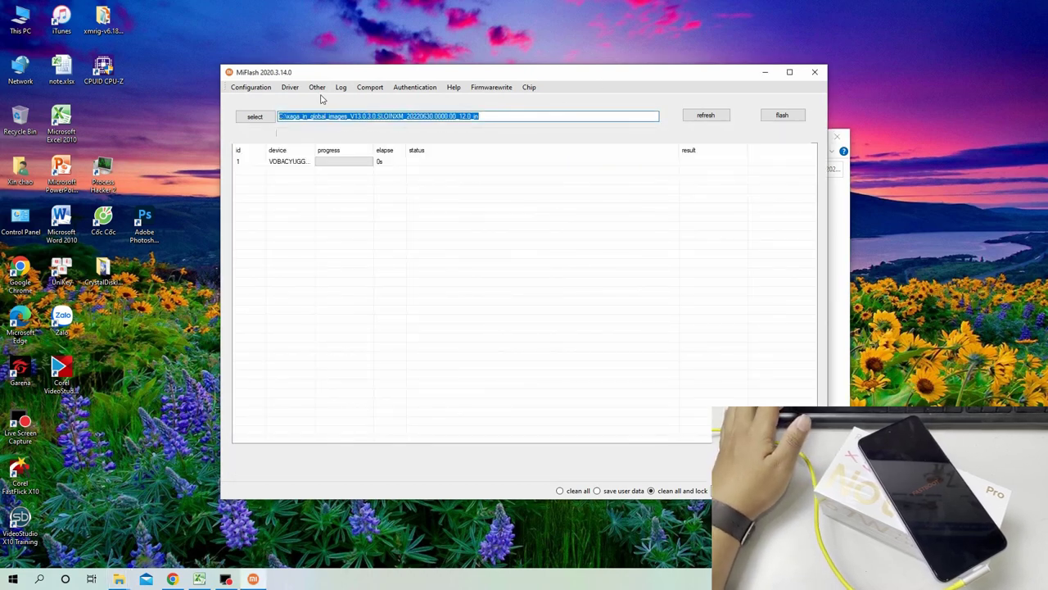
key("ctrl+v")
- Browse to Local Disk (C:) and select the xaga_in_global_images_V13.0.3.0 firmware folder as the software path
left_click(258, 118)
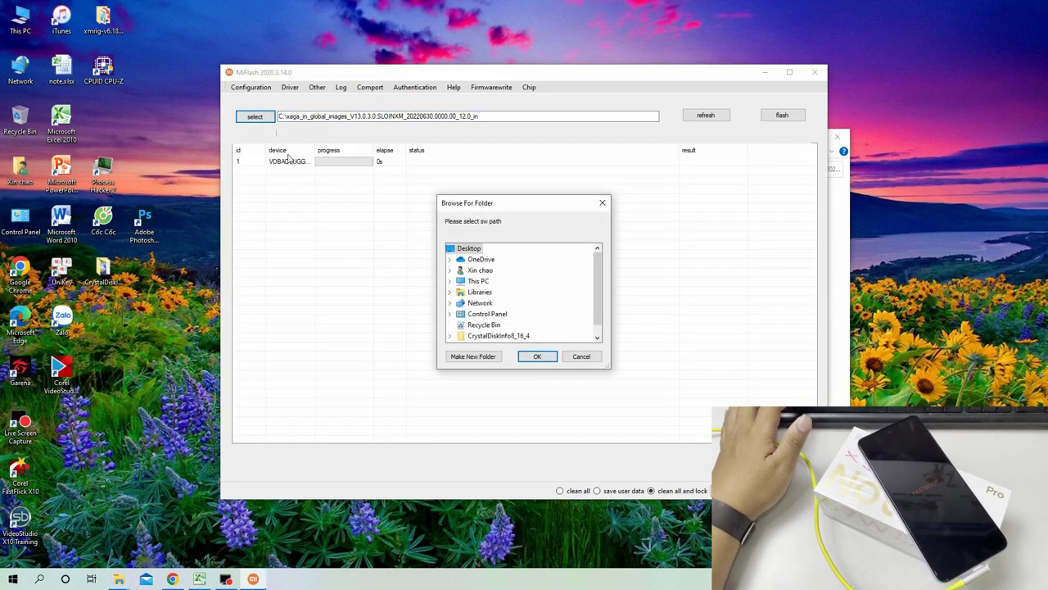
double_click(479, 281)
scroll(505, 309, "down", 1)
double_click(498, 304)
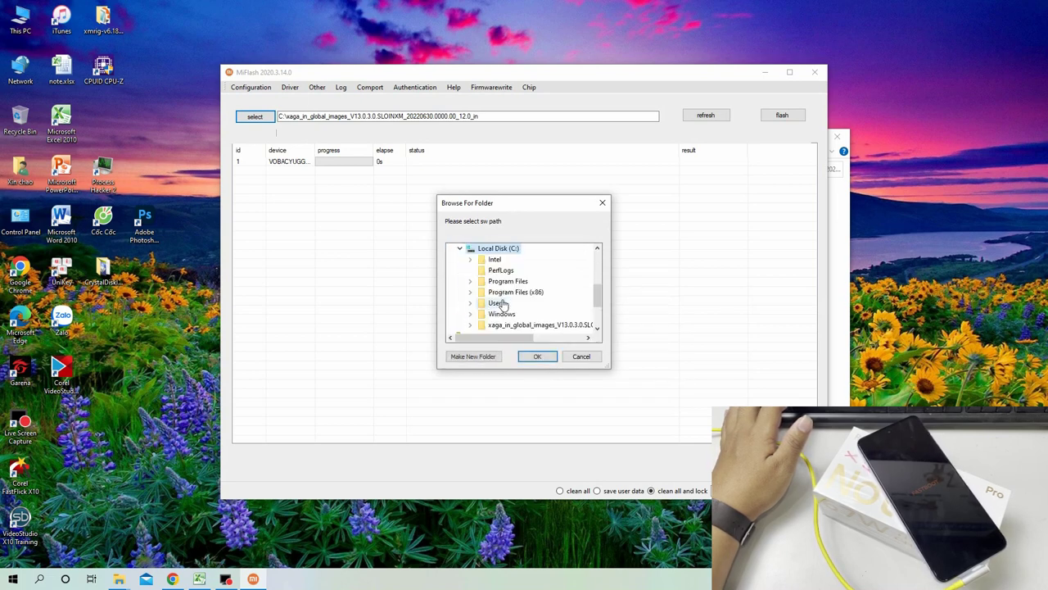
scroll(516, 302, "down", 2)
double_click(521, 294)
left_click(537, 358)
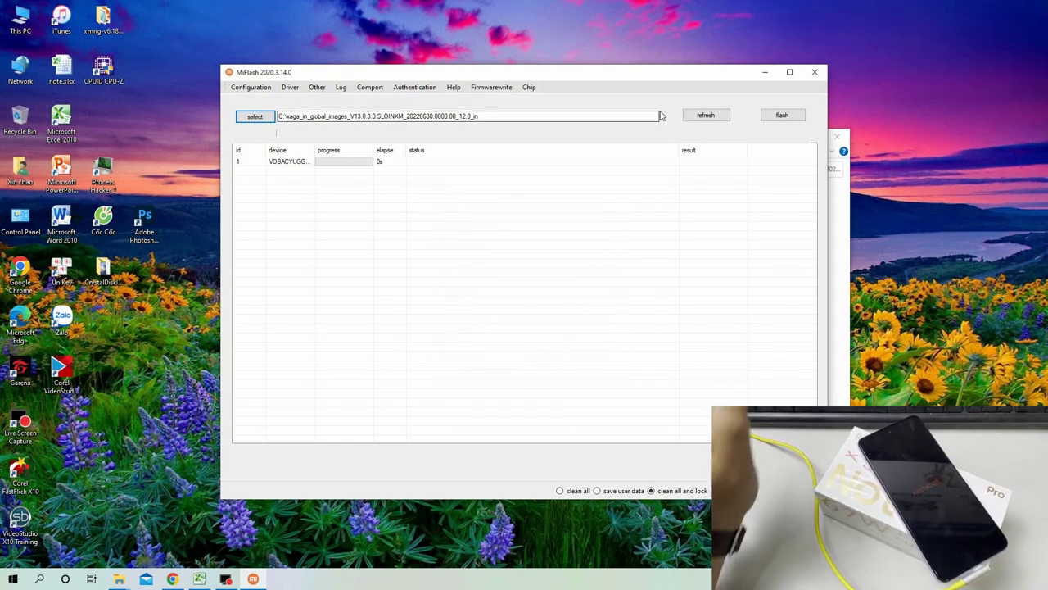
- Refresh the device list and start flashing the connected phone with the clean all option
left_click(707, 115)
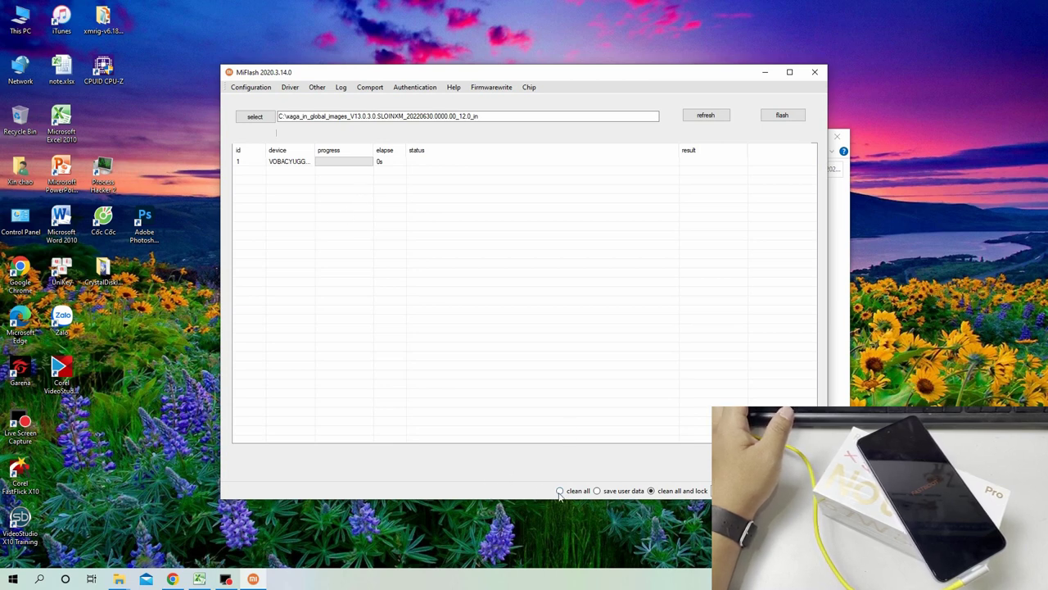
left_click(669, 494)
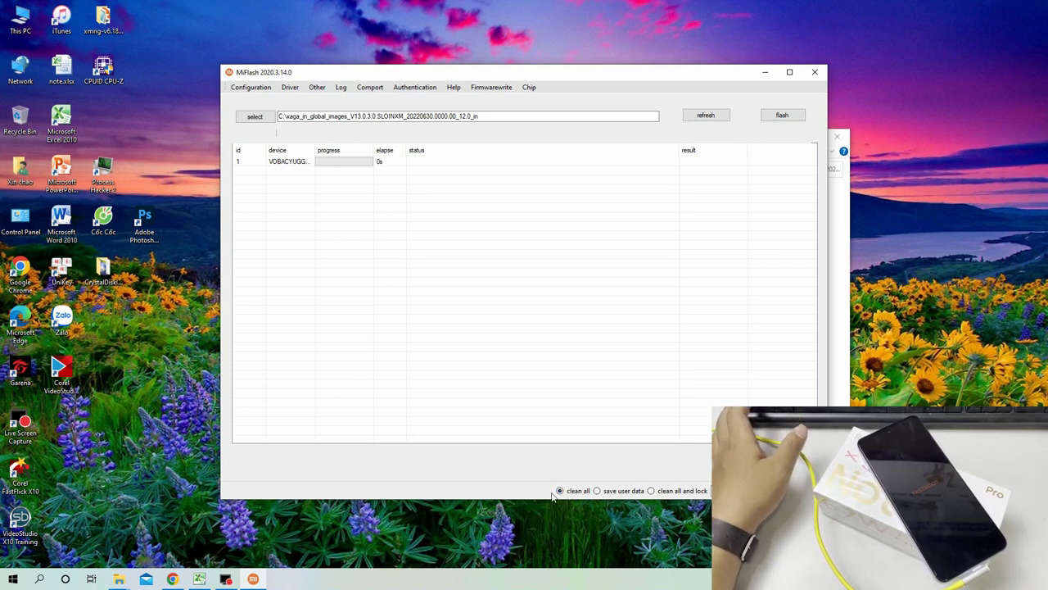
left_click(706, 115)
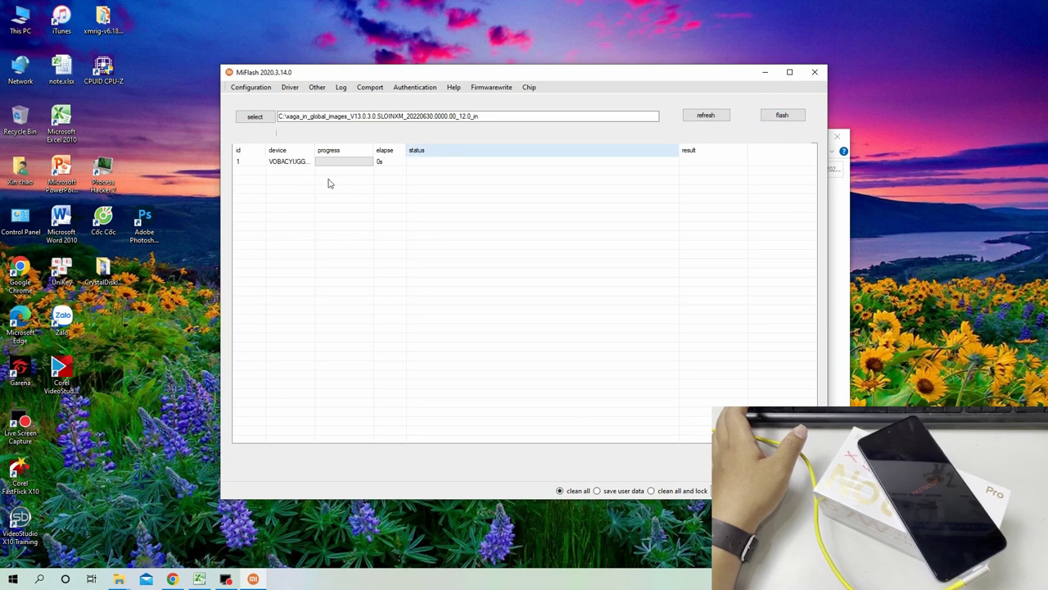
left_click(791, 118)
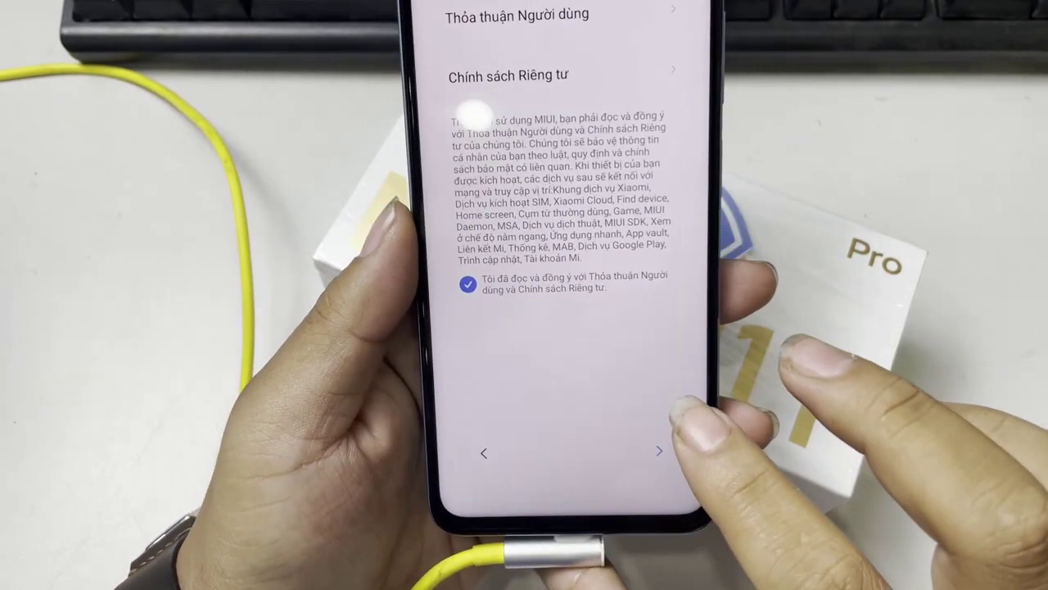
left_click(659, 451)
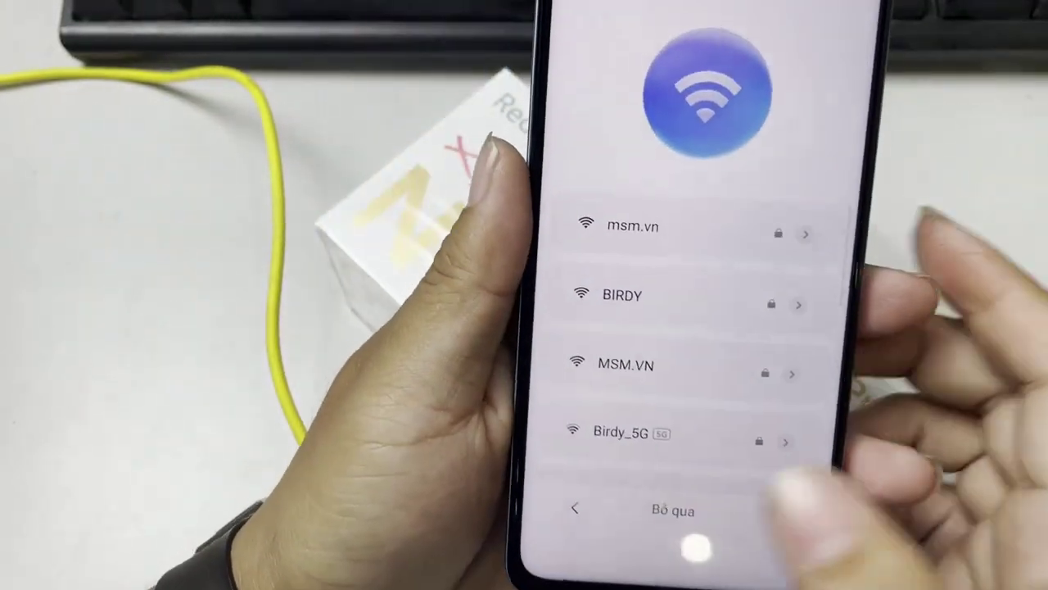
left_click(760, 513)
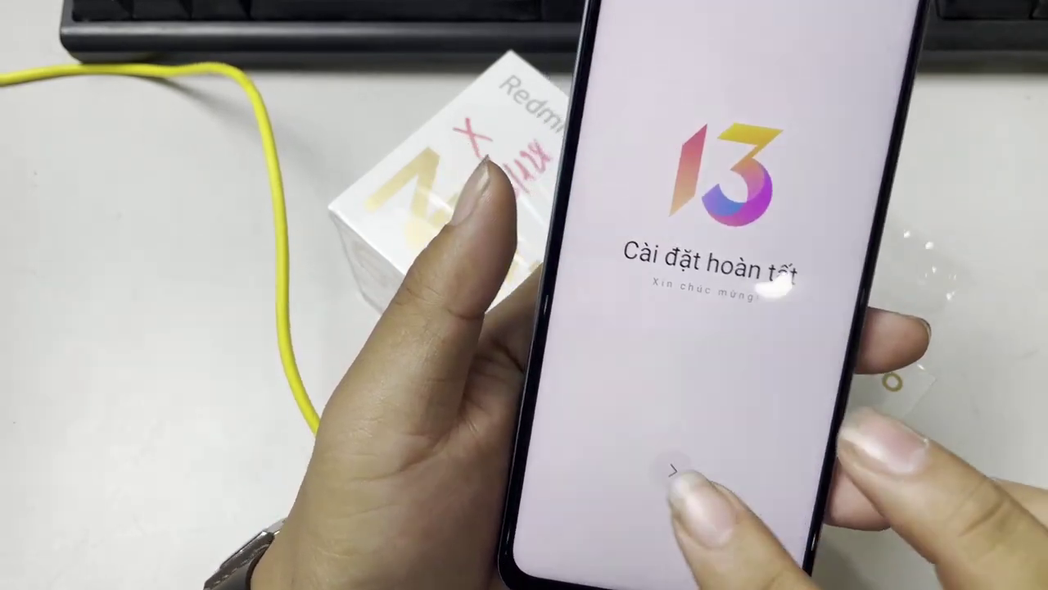
left_click(672, 473)
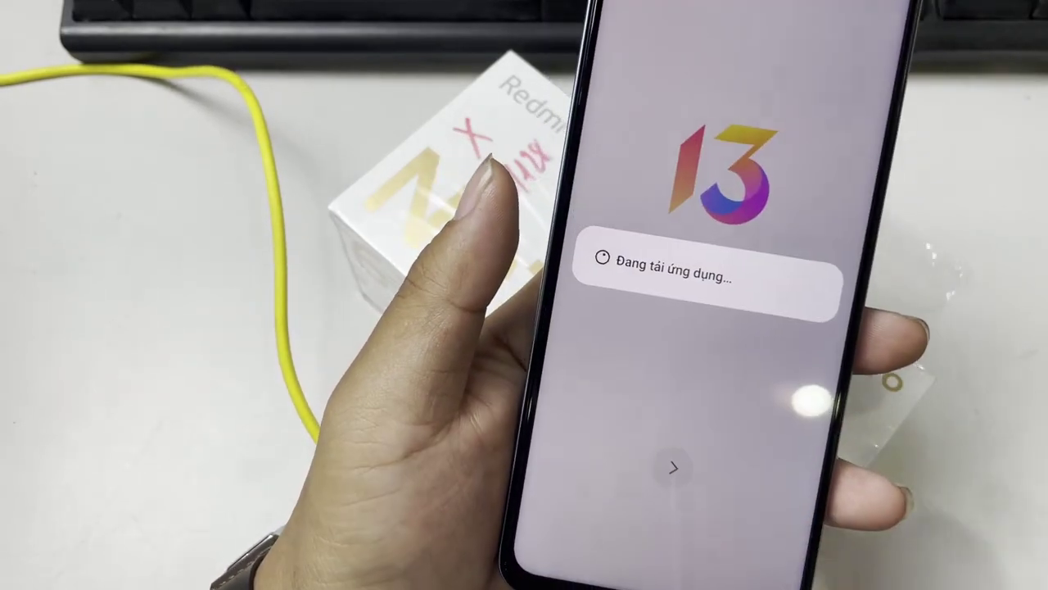